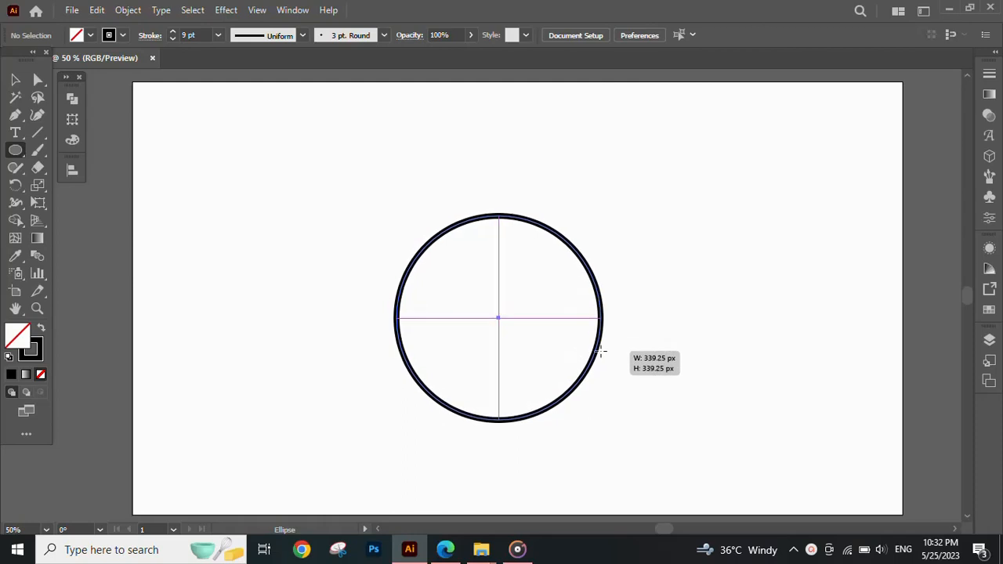
# Step: Draw a circle about 370 px in diameter and centre it horizontally and vertically on the artboard
pyautogui.hotkey('shift', 'F8')
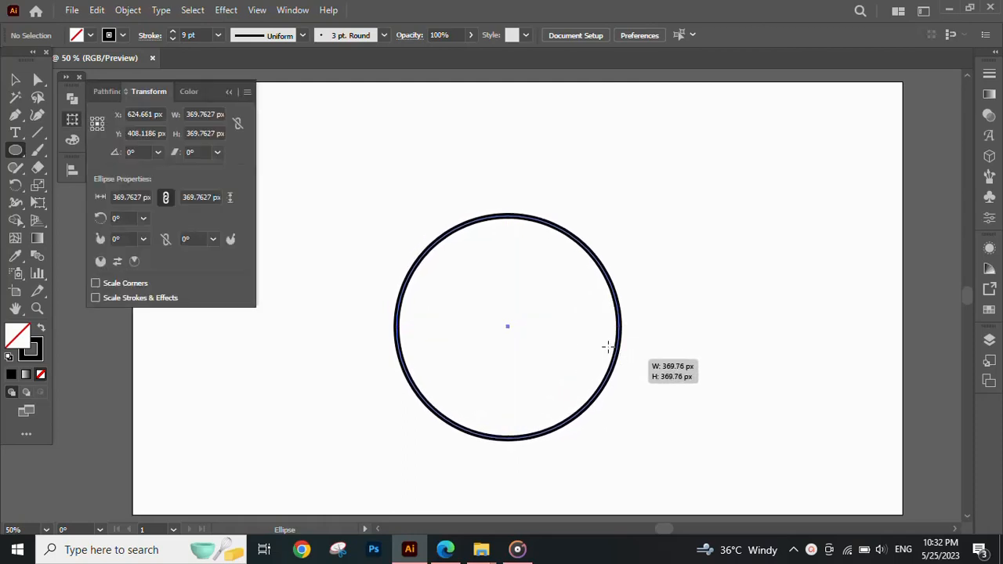
pyautogui.click(72, 170)
pyautogui.click(219, 205)
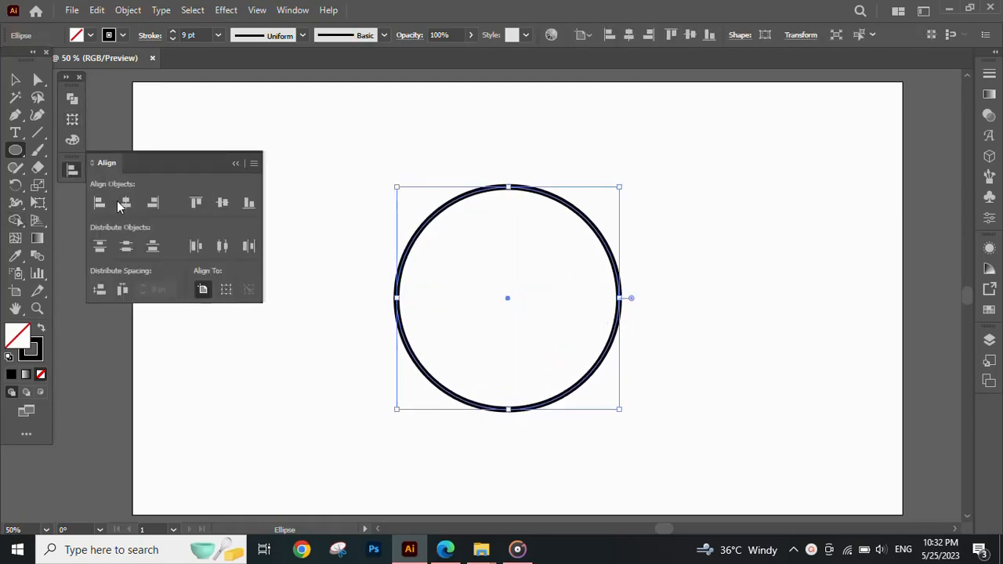
pyautogui.click(125, 203)
pyautogui.click(236, 163)
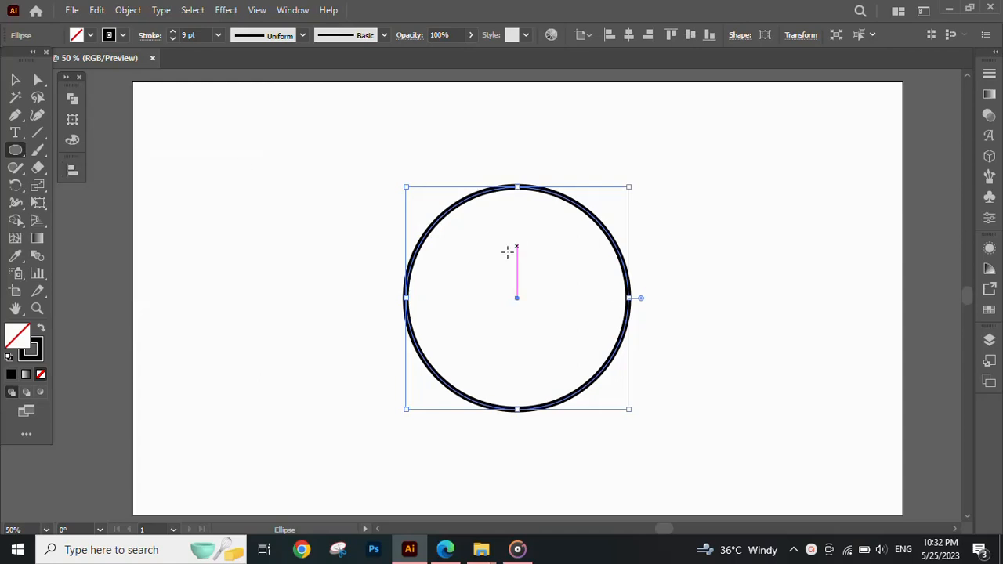
# Step: Draw a smaller circle inside the first one and centre it horizontally and vertically on the artboard
pyautogui.moveTo(469, 243); pyautogui.dragTo(561, 359)
pyautogui.hotkey('shift', 'F8')
pyautogui.click(72, 170)
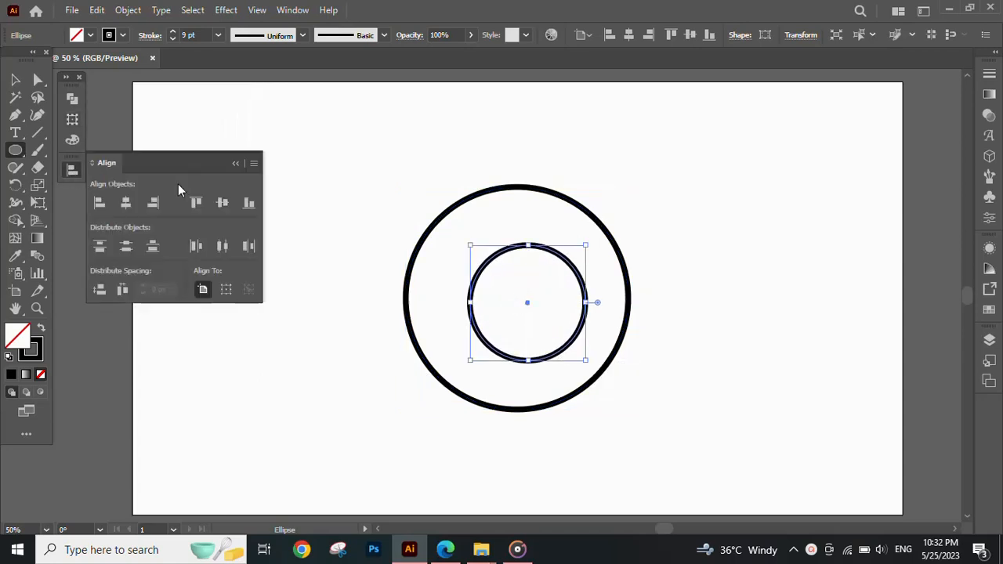
pyautogui.click(221, 203)
pyautogui.click(126, 202)
pyautogui.click(236, 163)
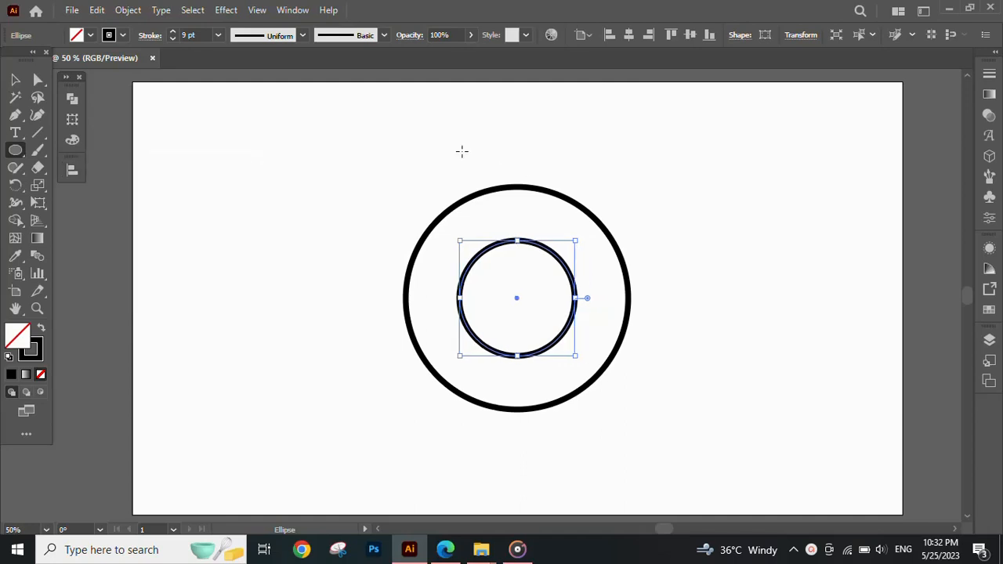
# Step: Scale both circles up together until the outer one is about 414 px wide, and move them towards the artboard's left side
pyautogui.click(461, 150)
pyautogui.click(534, 300)
pyautogui.press('v')
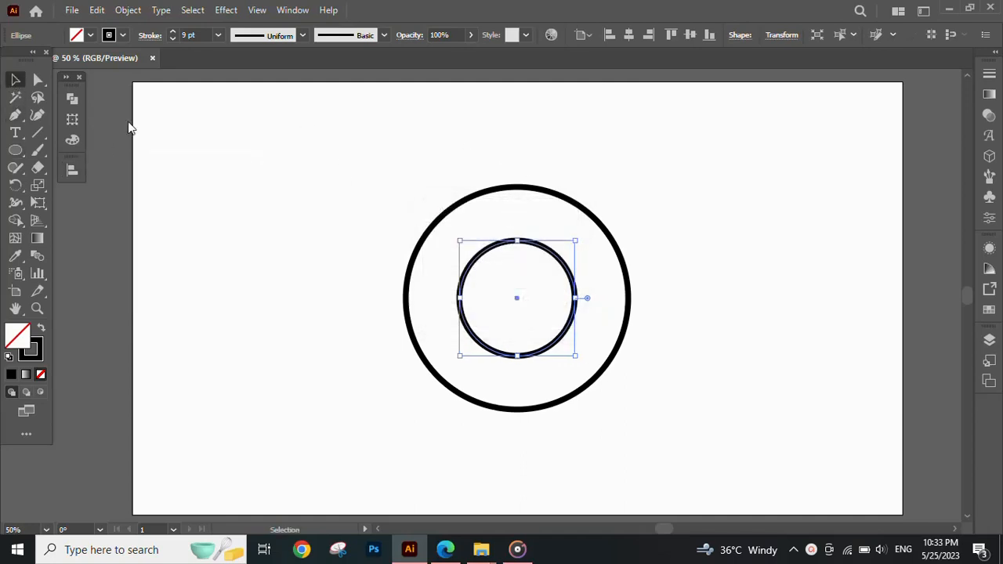
pyautogui.click(629, 298)
pyautogui.moveTo(633, 298); pyautogui.dragTo(660, 298)
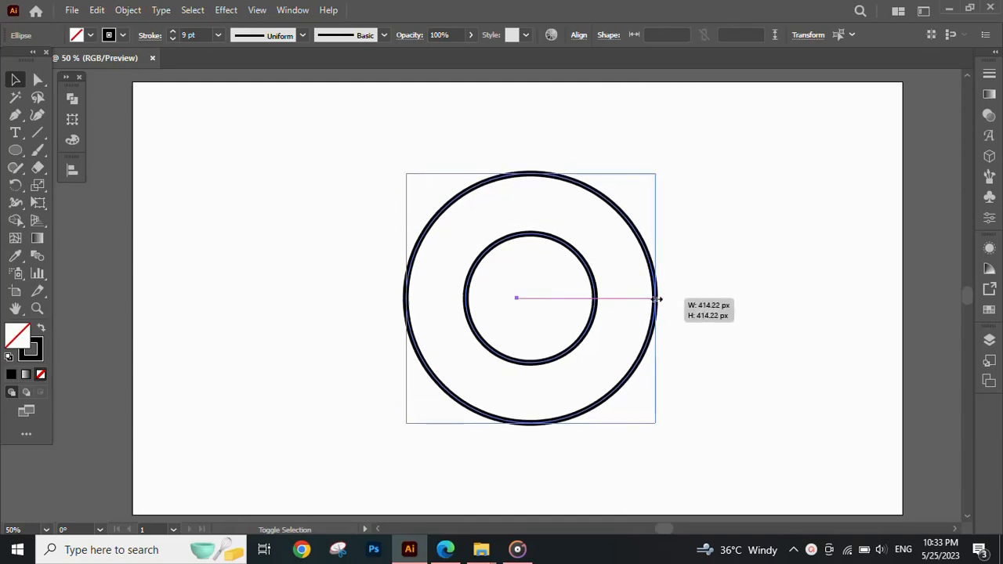
pyautogui.moveTo(645, 264); pyautogui.dragTo(552, 268)
pyautogui.moveTo(591, 296); pyautogui.dragTo(592, 296)
pyautogui.click(645, 324)
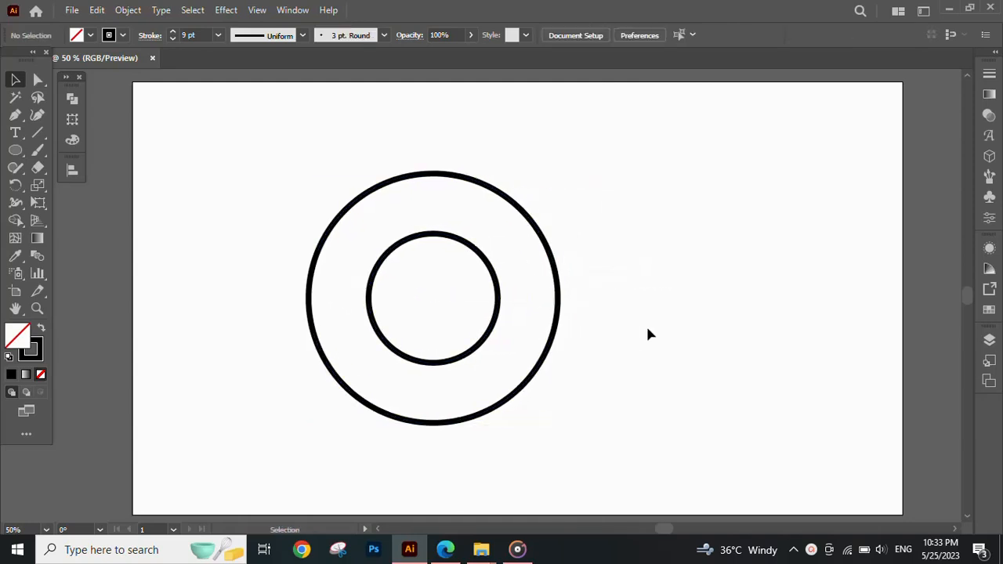
# Step: Enlarge the inner circle slightly and align both circles to a common centre
pyautogui.click(441, 241)
pyautogui.moveTo(432, 233); pyautogui.dragTo(432, 226)
pyautogui.hotkey('ctrl', 'a')
pyautogui.click(72, 171)
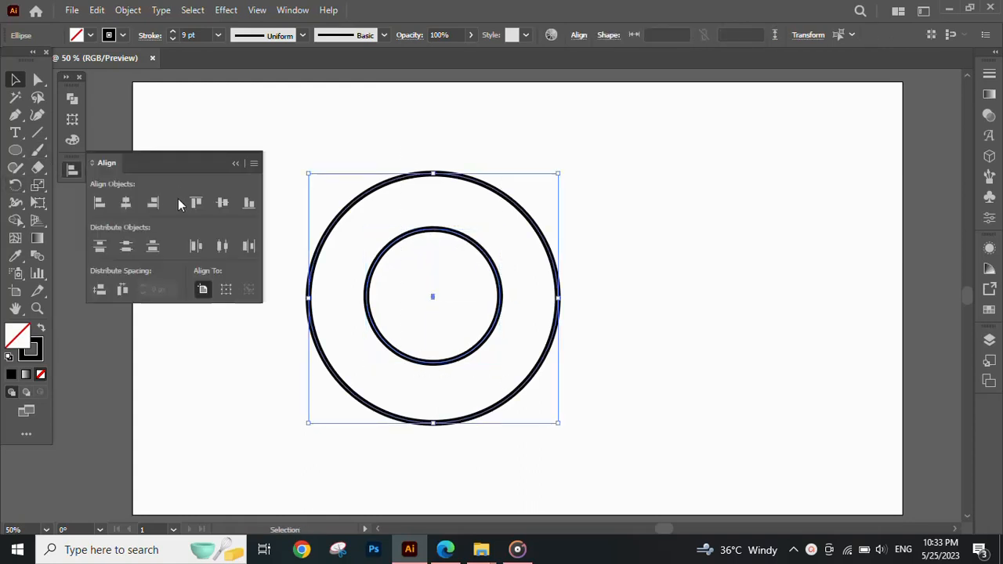
pyautogui.click(223, 203)
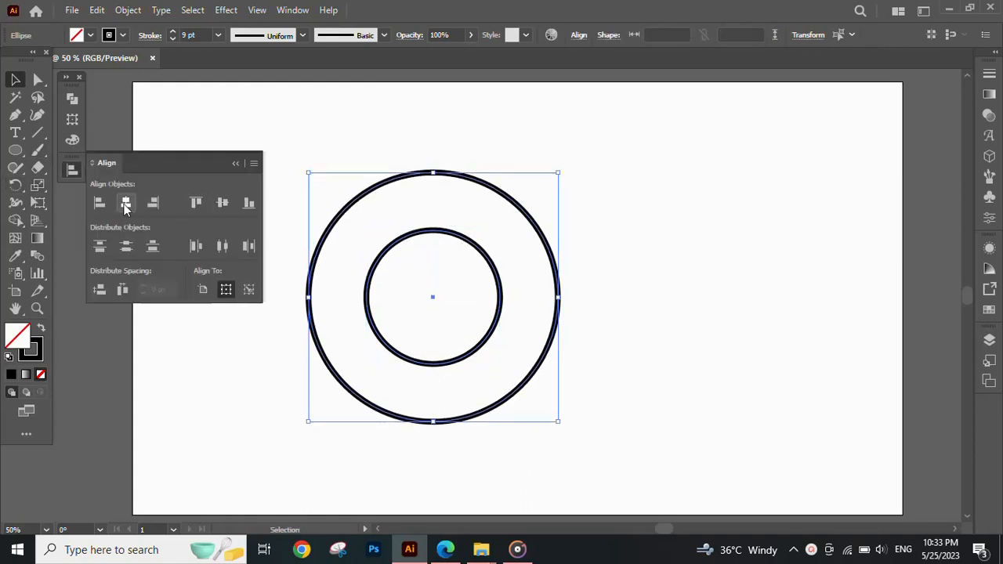
pyautogui.click(235, 163)
pyautogui.click(240, 226)
# Step: Create a three-sided polygon with a 50 px radius near the centre of the circles
pyautogui.moveTo(12, 159); pyautogui.dragTo(72, 202)
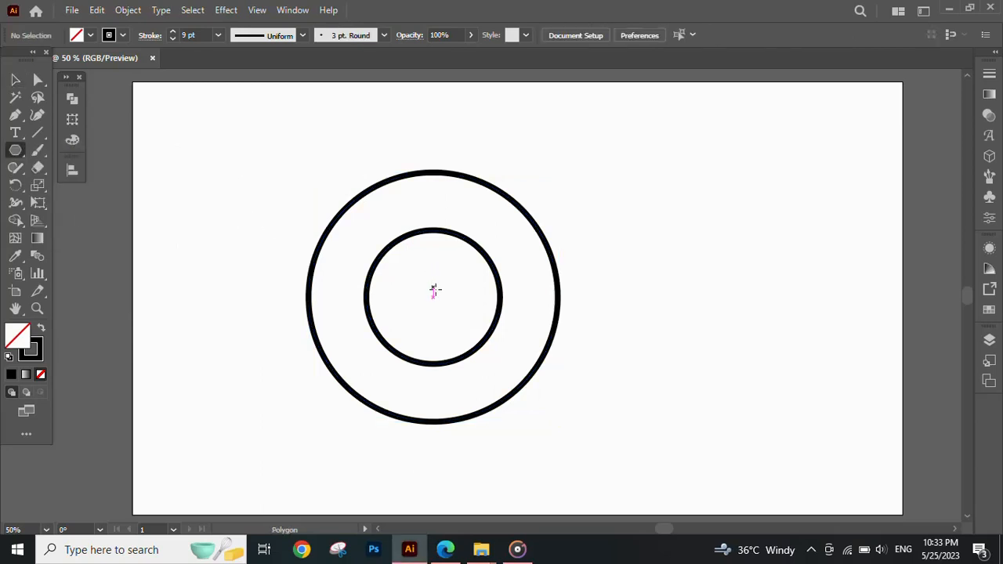
pyautogui.click(435, 291)
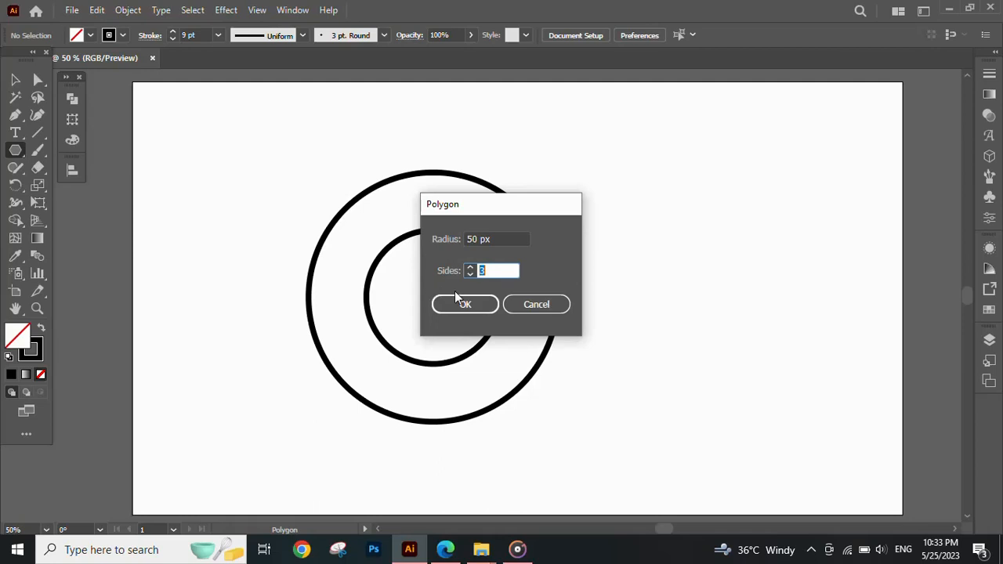
pyautogui.click(481, 305)
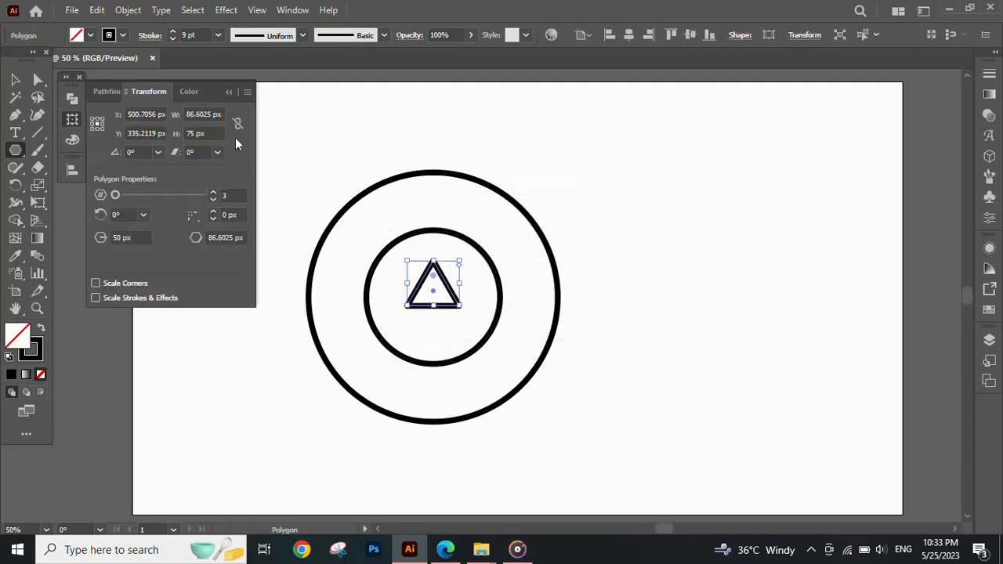
pyautogui.click(229, 93)
# Step: Rotate the triangle to point left and enlarge it so it runs from inside the inner circle past the outer circle's right edge
pyautogui.moveTo(466, 311); pyautogui.dragTo(464, 249)
pyautogui.moveTo(449, 294); pyautogui.dragTo(599, 290)
pyautogui.press('v')
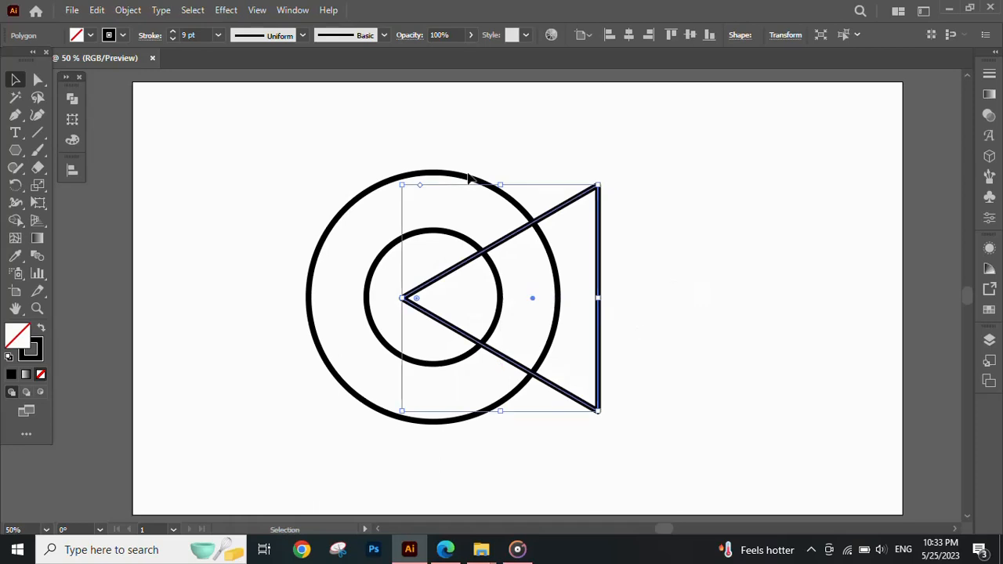
# Step: Align the triangle and both circles on their vertical centres, keeping the triangle's horizontal offset
pyautogui.keyDown('shift'); pyautogui.click(499, 415); pyautogui.keyUp('shift')
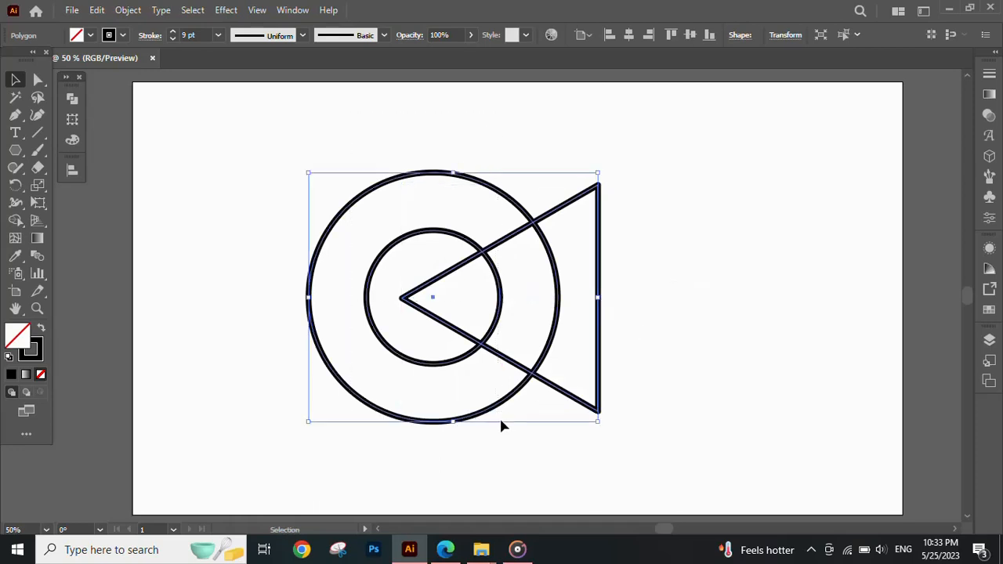
pyautogui.click(72, 170)
pyautogui.click(72, 170)
pyautogui.click(72, 170)
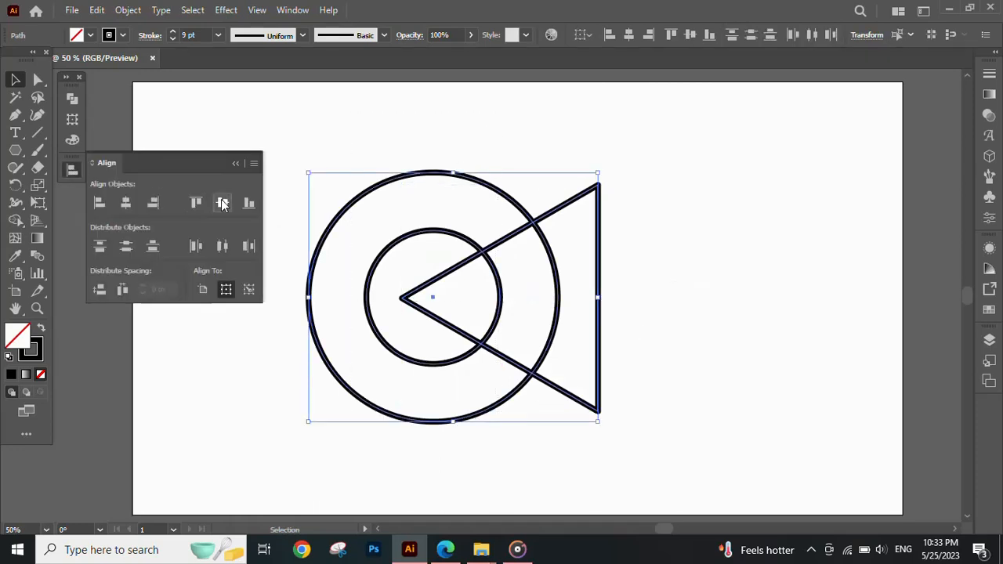
pyautogui.click(223, 204)
pyautogui.click(126, 203)
pyautogui.hotkey('ctrl', 'z')
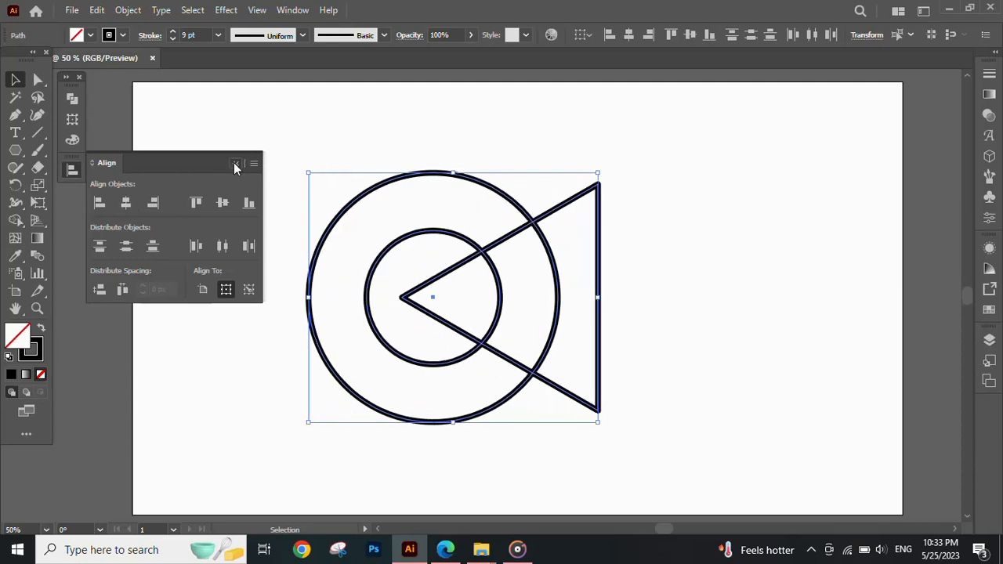
pyautogui.click(235, 165)
# Step: Divide the overlapping shapes with Shape Builder and delete the triangle remnants and the ring's right wedge to leave a C outline
pyautogui.click(345, 161)
pyautogui.moveTo(572, 460); pyautogui.dragTo(572, 459)
pyautogui.click(16, 224)
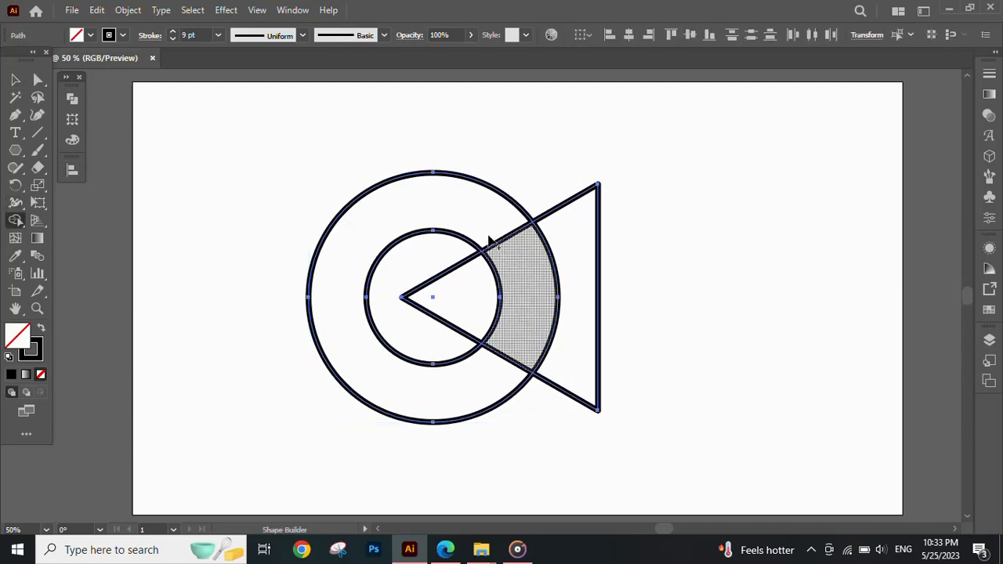
pyautogui.click(18, 81)
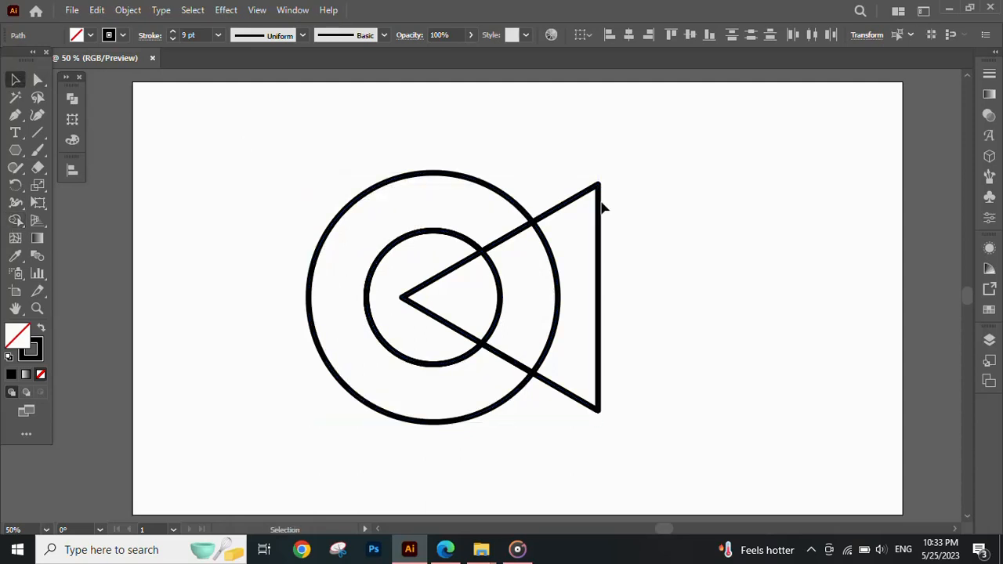
pyautogui.moveTo(560, 149); pyautogui.dragTo(682, 385)
pyautogui.press('Delete')
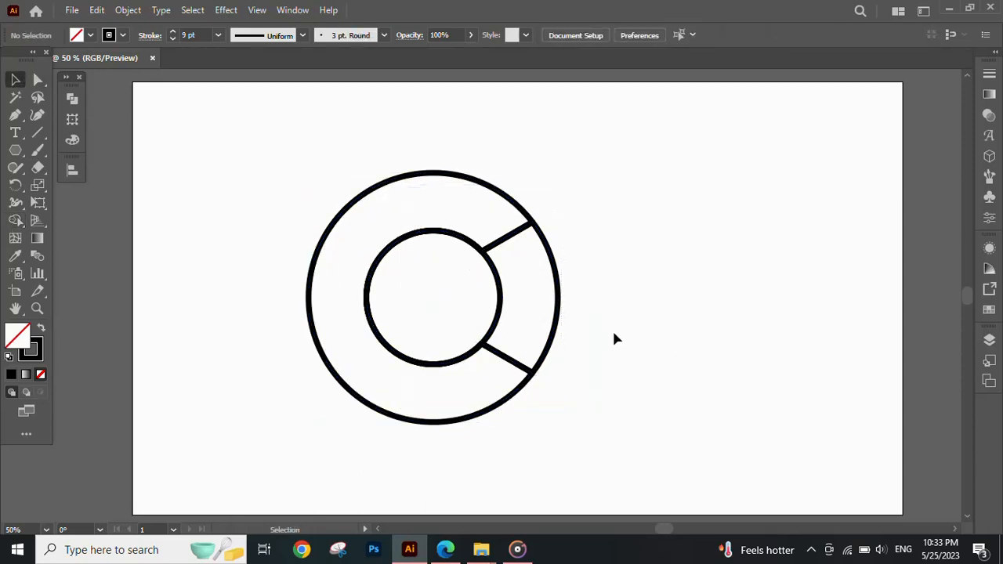
pyautogui.moveTo(469, 310); pyautogui.dragTo(470, 310)
pyautogui.press('Delete')
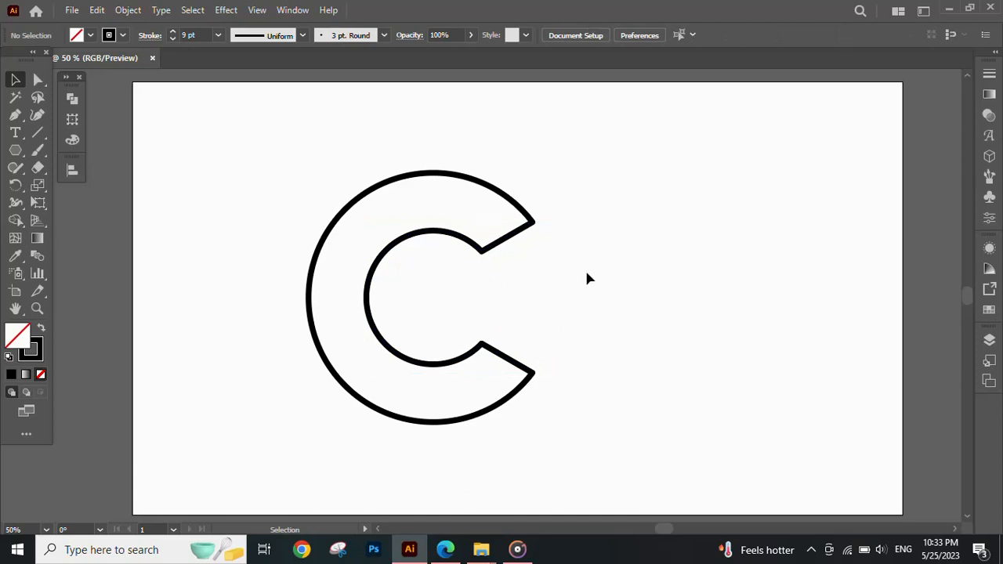
# Step: Delete the two straight end segments of the C outline to leave separate outer and inner arcs
pyautogui.click(37, 80)
pyautogui.moveTo(501, 235); pyautogui.dragTo(500, 228)
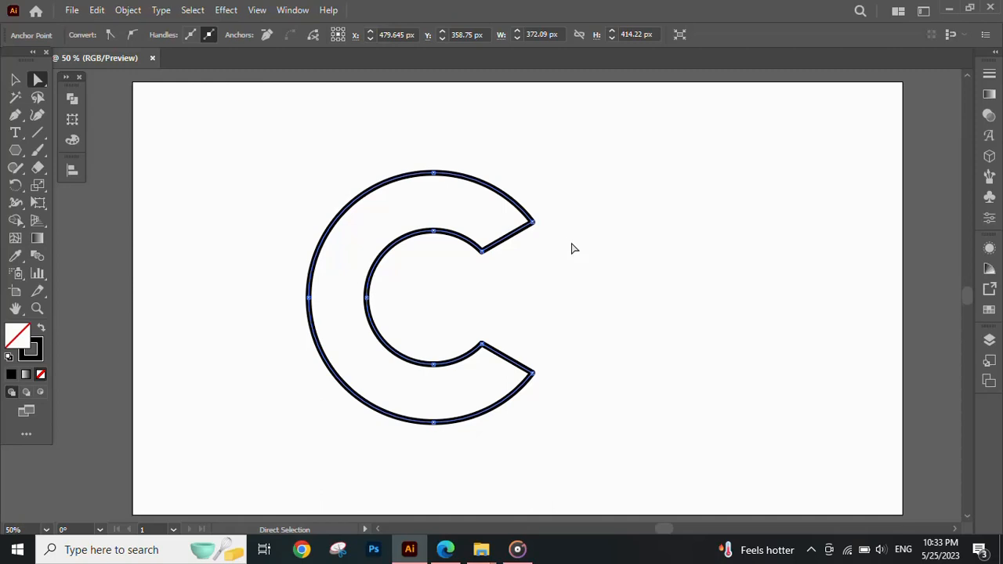
pyautogui.press('Delete')
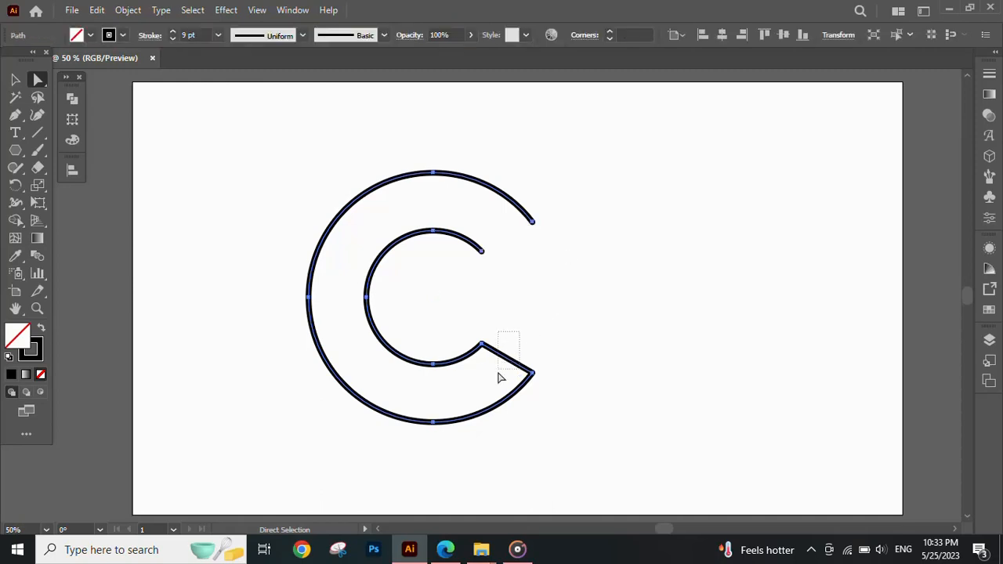
pyautogui.moveTo(499, 378); pyautogui.dragTo(580, 336)
pyautogui.press('Delete')
pyautogui.click(17, 79)
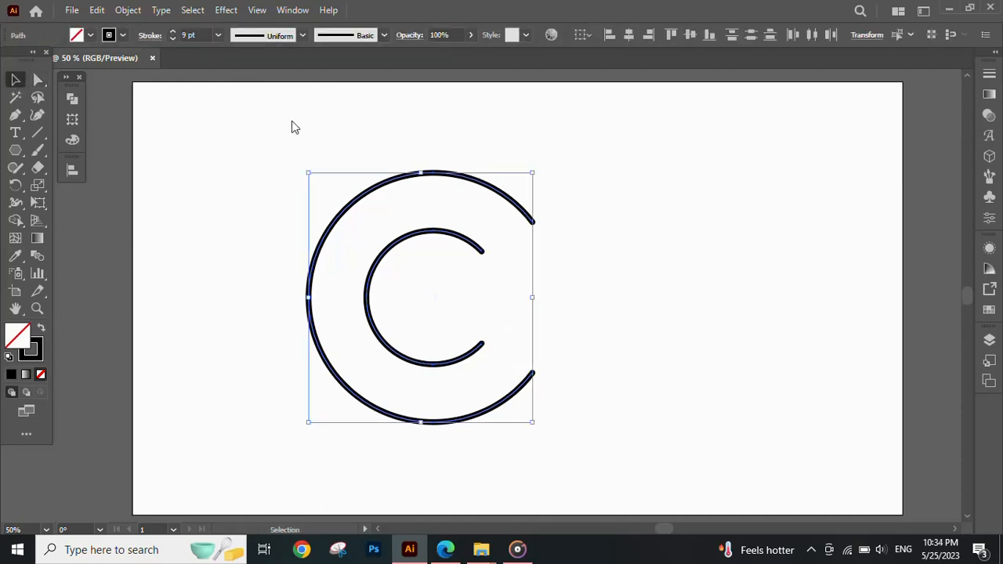
# Step: Select both arcs and set the blend spacing to Specified Steps with a value of 3
pyautogui.moveTo(274, 124); pyautogui.dragTo(386, 257)
pyautogui.moveTo(514, 445); pyautogui.dragTo(546, 457)
pyautogui.click(38, 257)
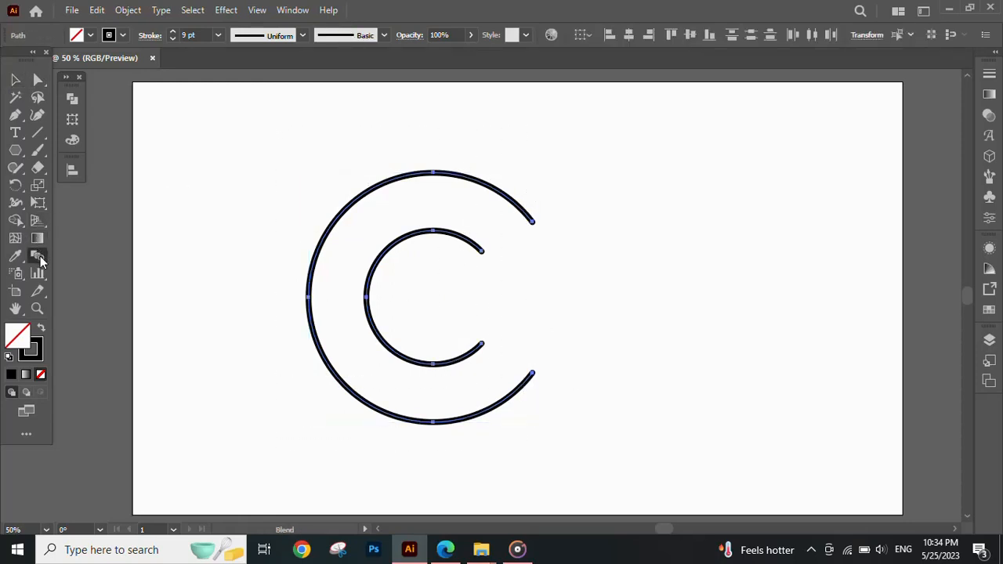
pyautogui.doubleClick(39, 259)
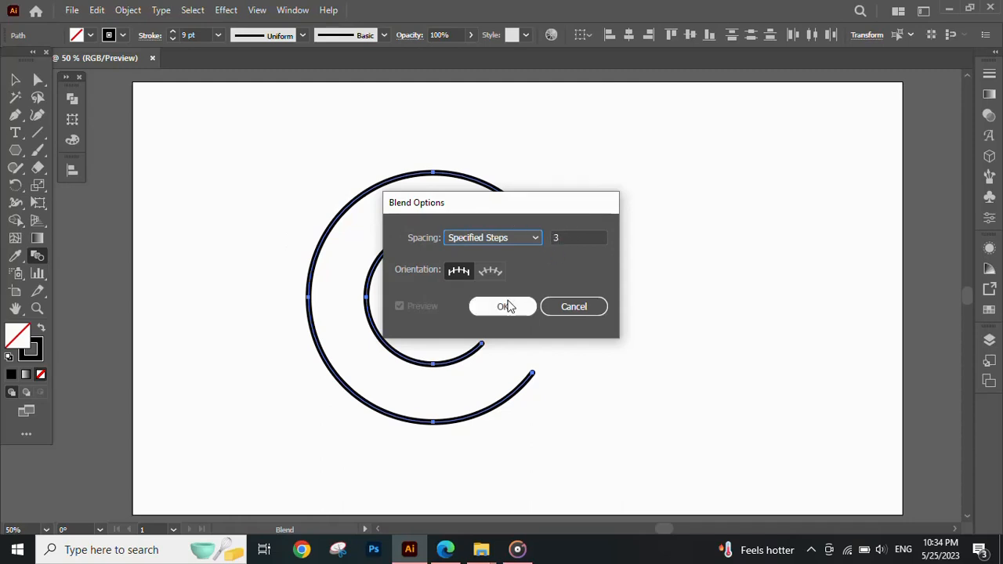
pyautogui.click(506, 307)
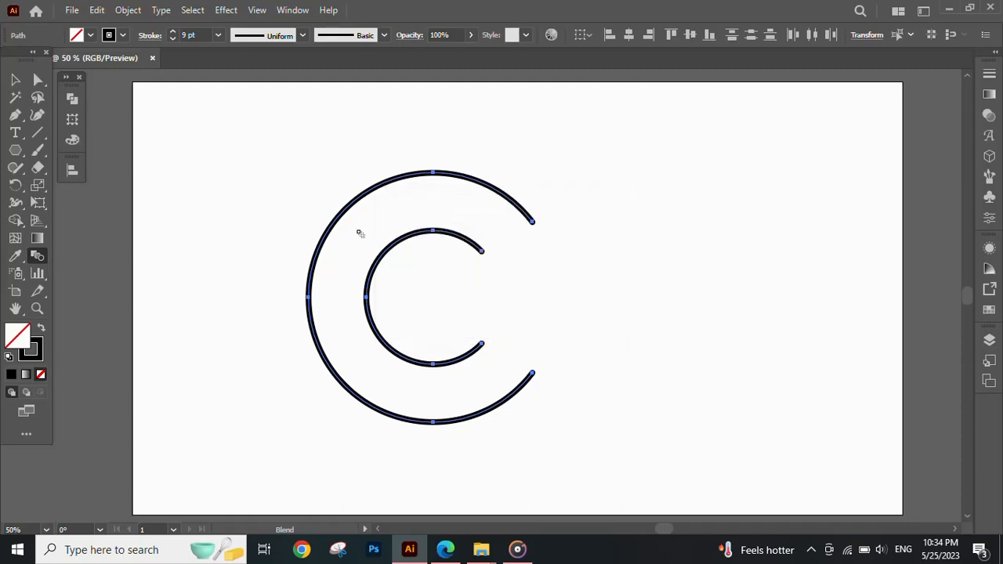
# Step: Make a blend between the outer and inner arcs and deselect it
pyautogui.click(125, 9)
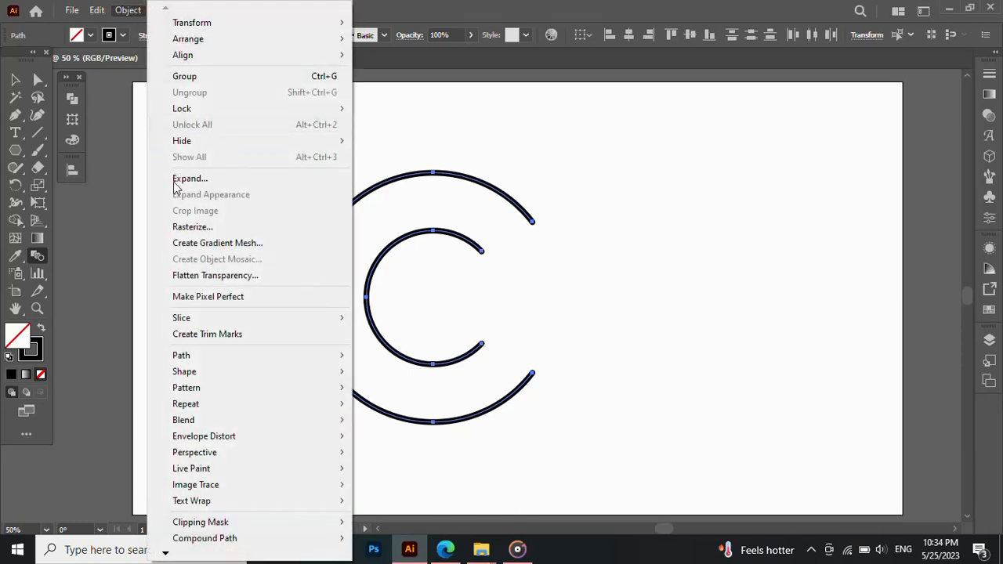
pyautogui.moveTo(264, 423)
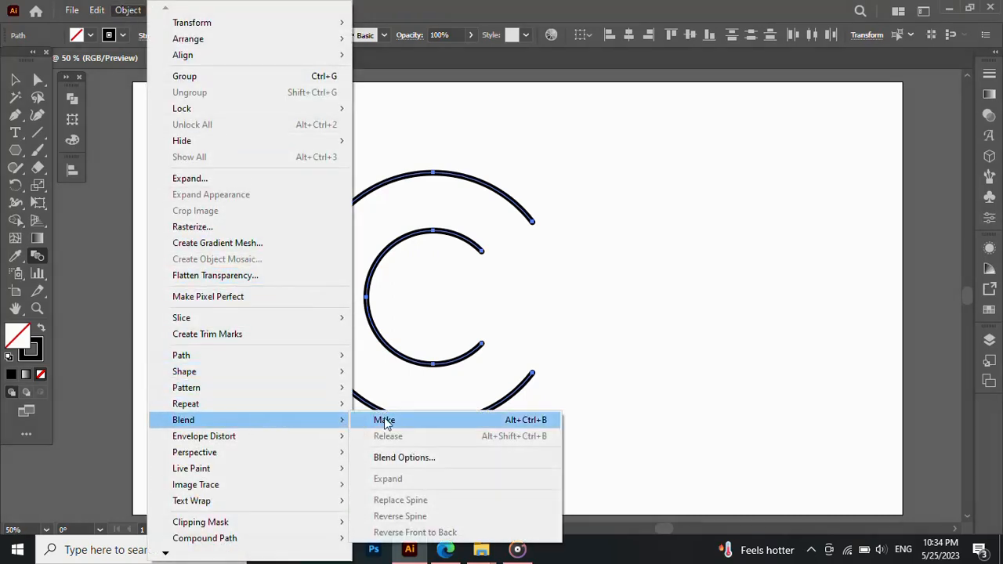
pyautogui.click(383, 420)
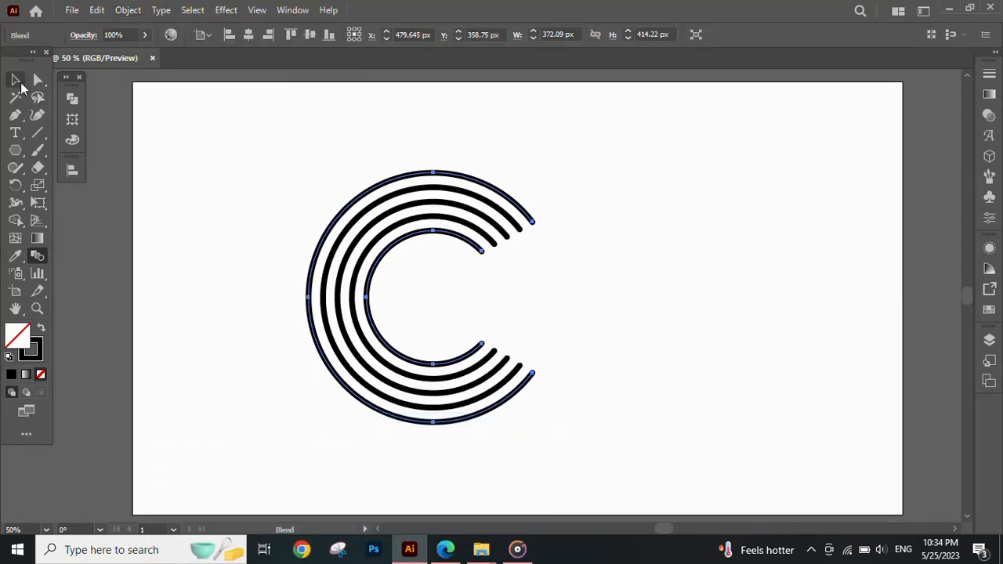
pyautogui.click(19, 82)
pyautogui.hotkey('ctrl', 'shift', 'a')
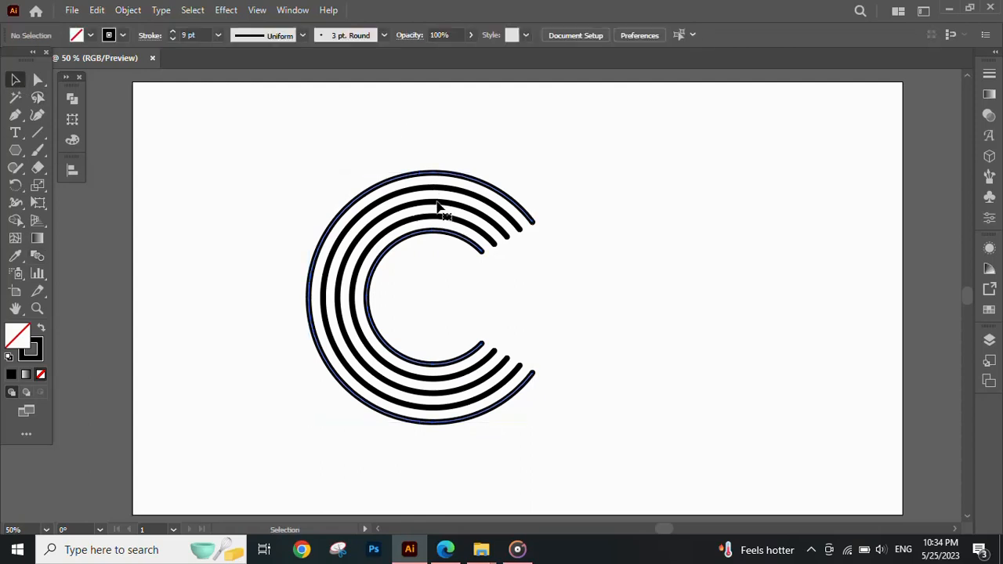
# Step: Expand the C-shaped blend with Object, Fill and Stroke enabled, and deselect the result
pyautogui.click(449, 196)
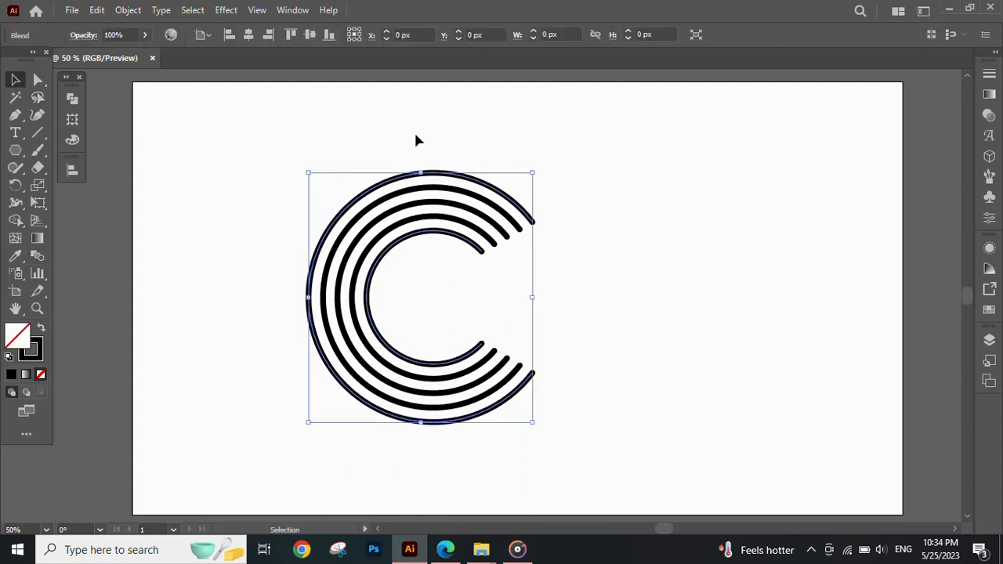
pyautogui.click(127, 10)
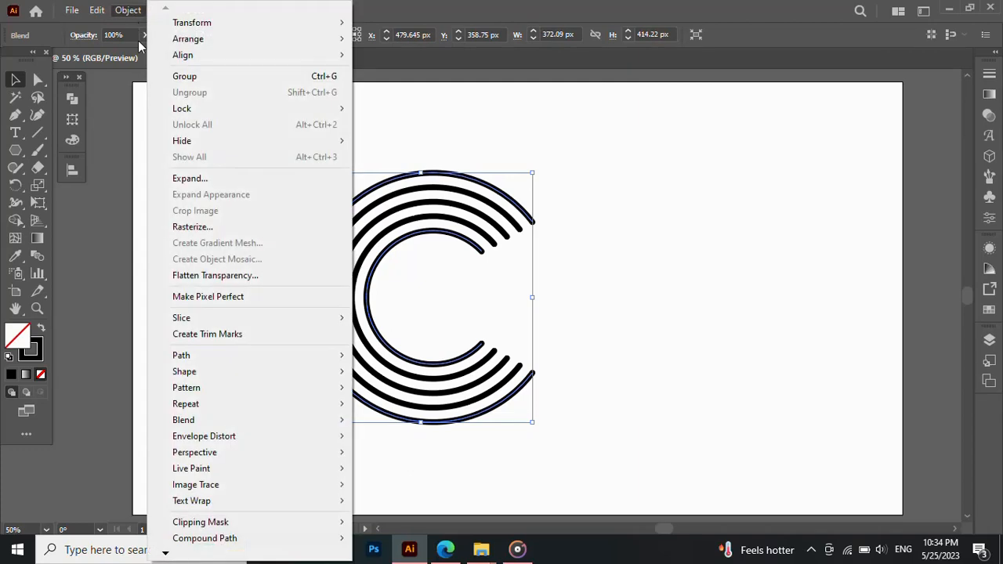
pyautogui.click(197, 179)
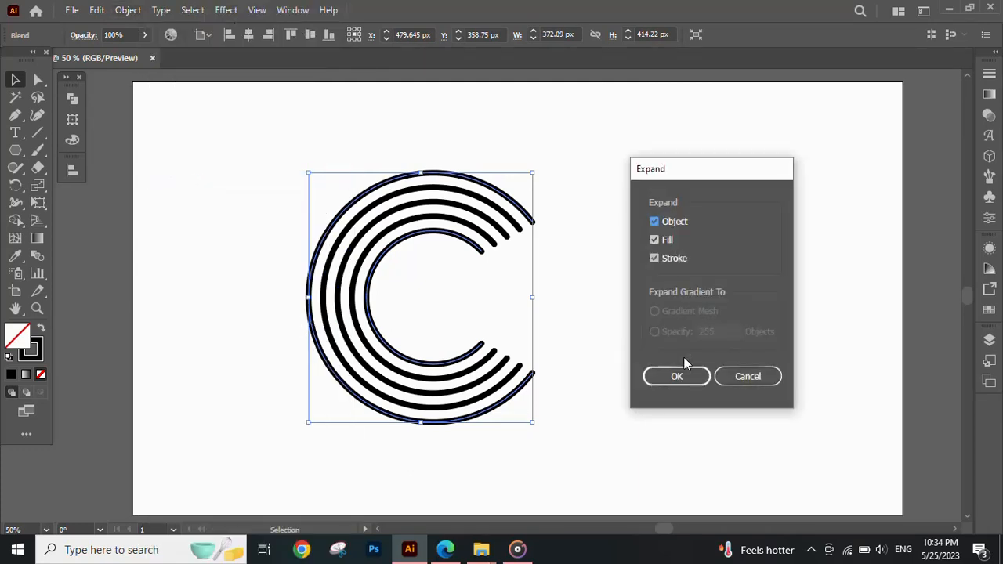
pyautogui.click(688, 377)
pyautogui.click(609, 317)
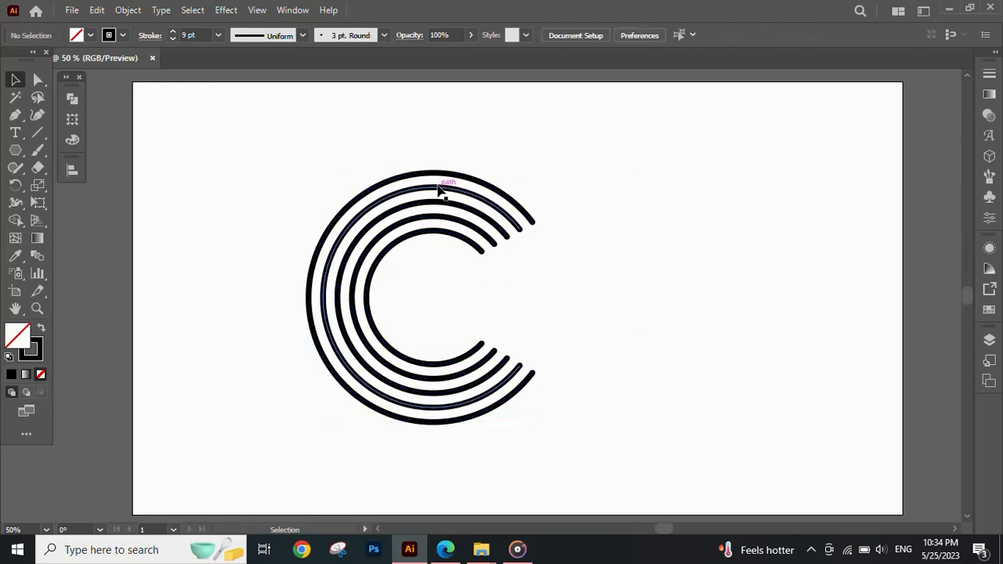
# Step: Set the stroke weight of the whole C group to 10 pt and deselect it
pyautogui.click(440, 190)
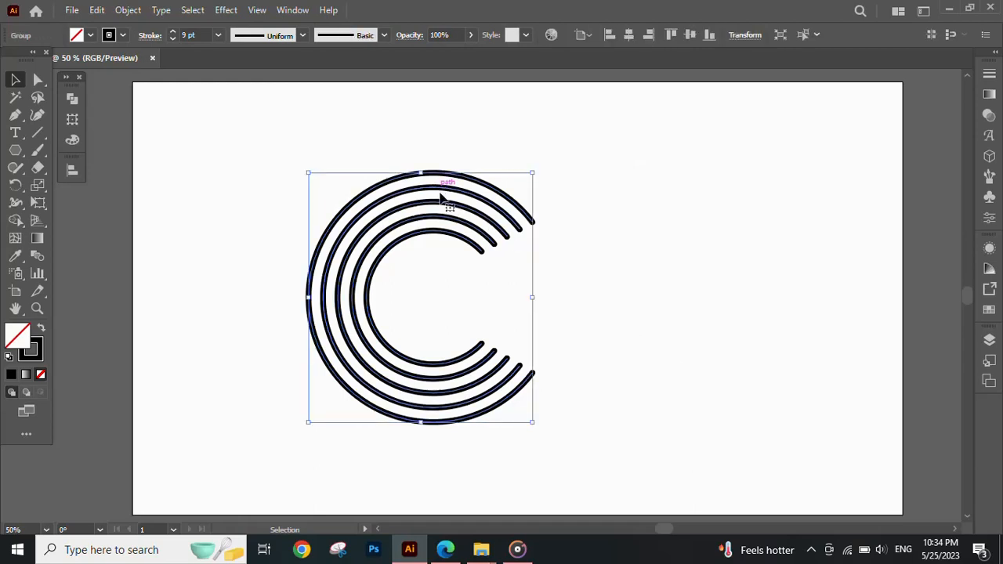
pyautogui.click(173, 32)
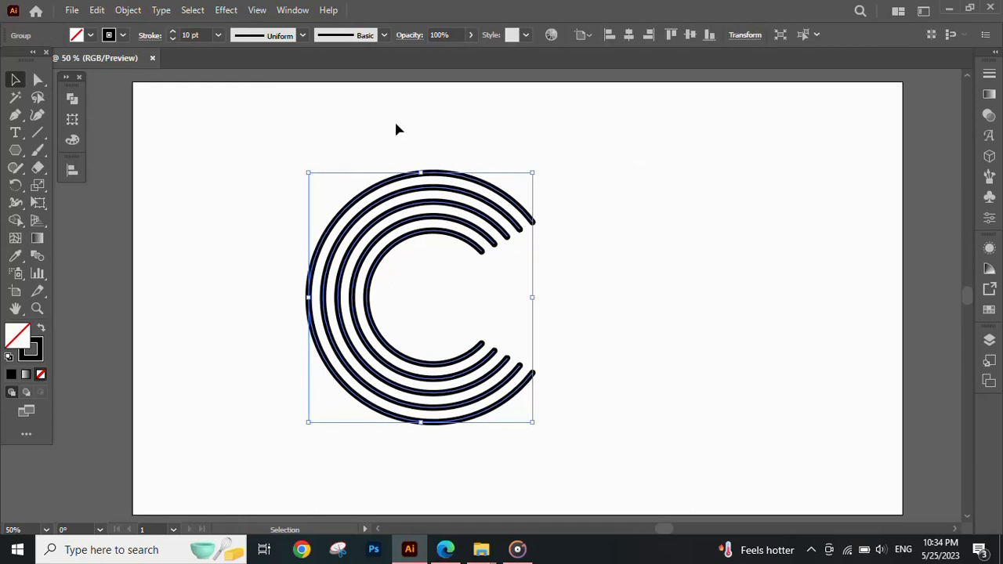
pyautogui.click(604, 291)
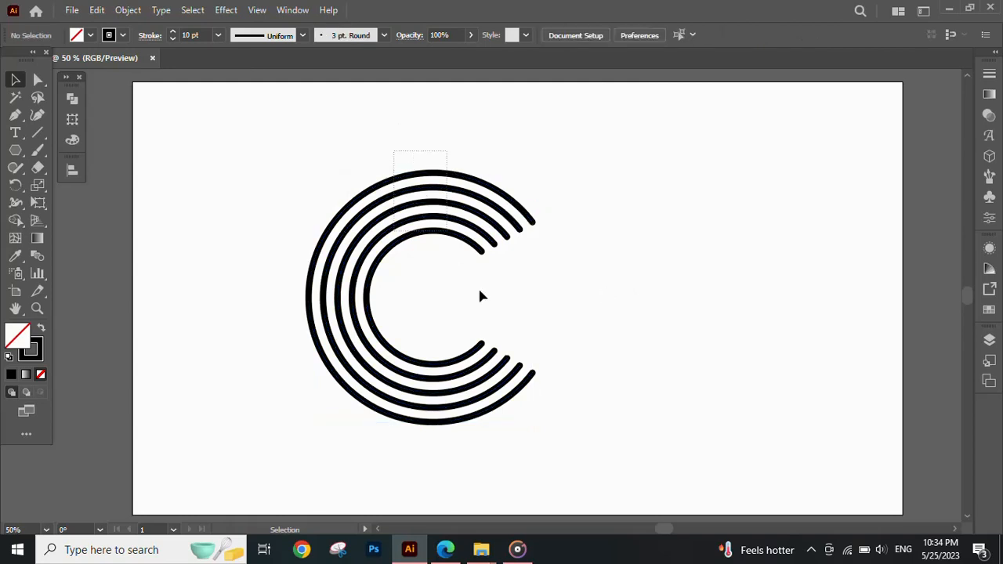
# Step: Select all anchor points of the five arcs and apply Add Anchor Points to them twice
pyautogui.moveTo(537, 431); pyautogui.dragTo(541, 430)
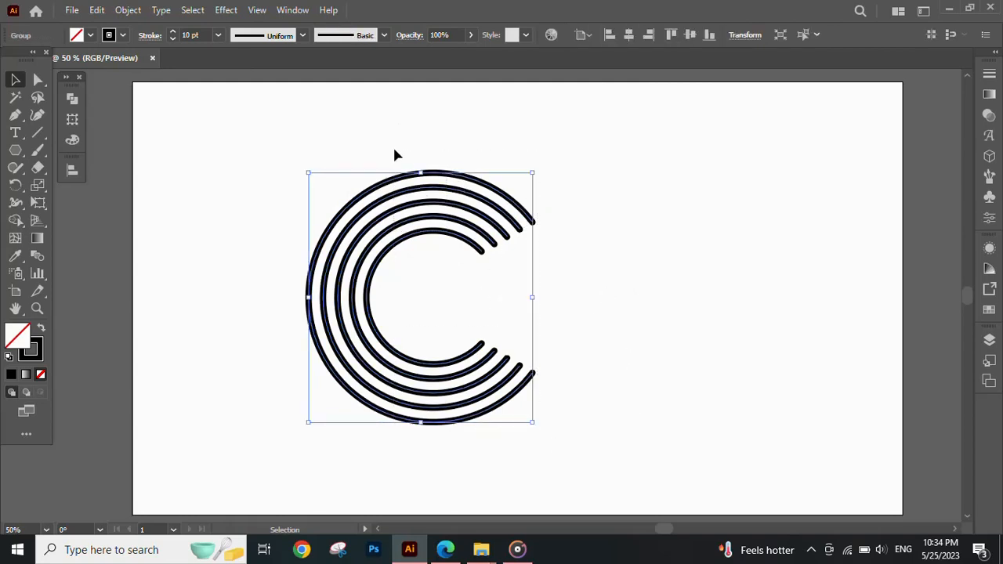
pyautogui.click(39, 79)
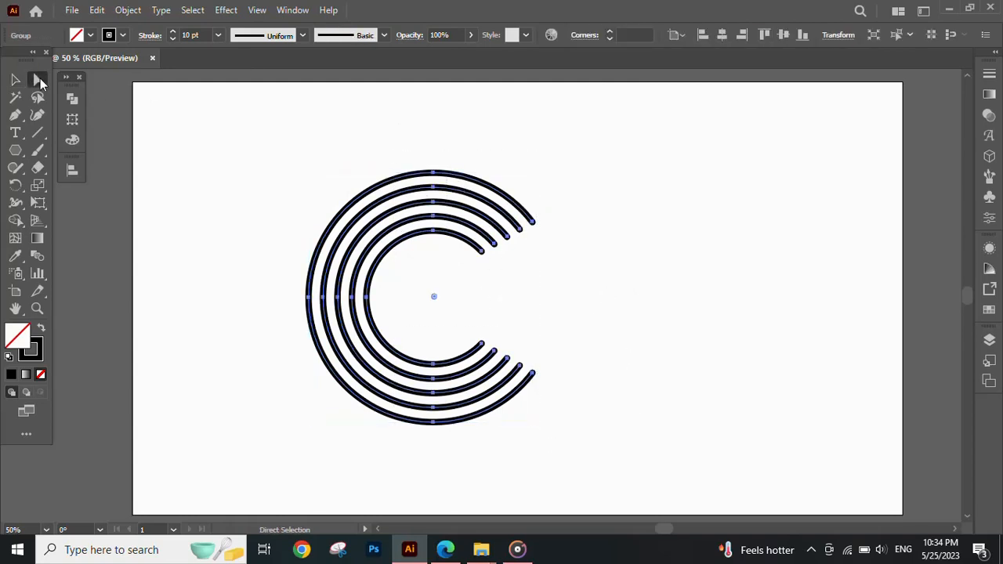
pyautogui.click(130, 11)
pyautogui.moveTo(304, 358)
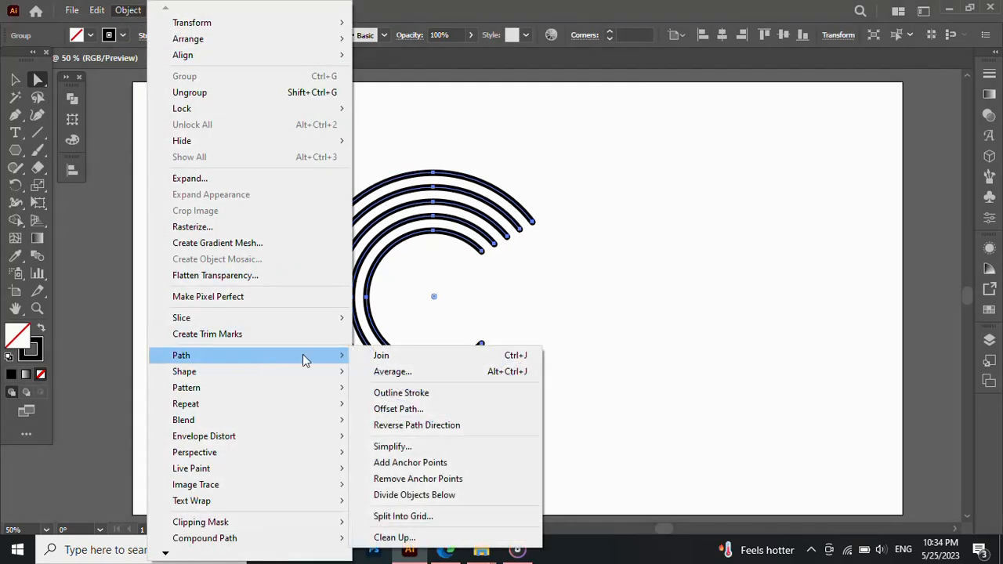
pyautogui.click(457, 464)
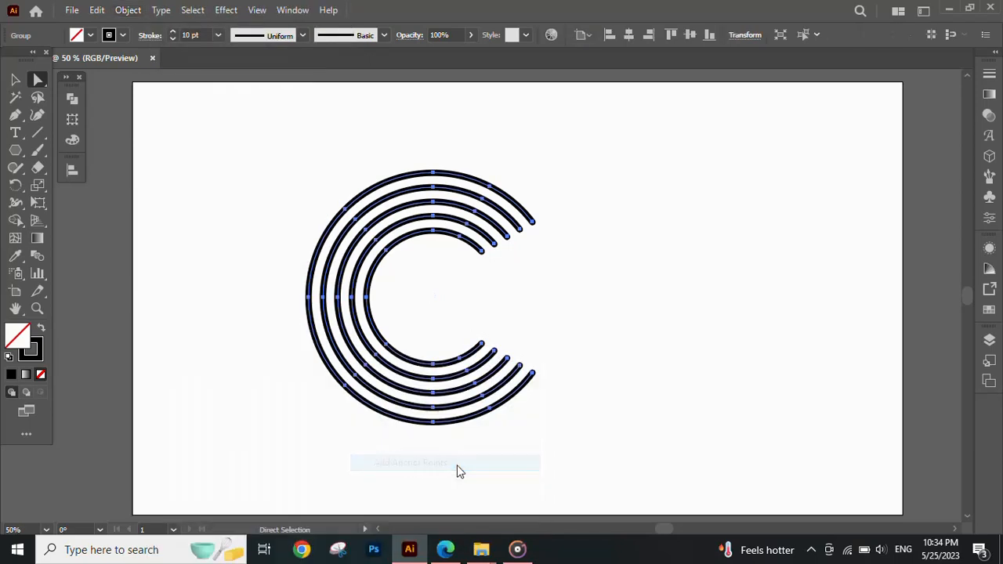
pyautogui.click(130, 11)
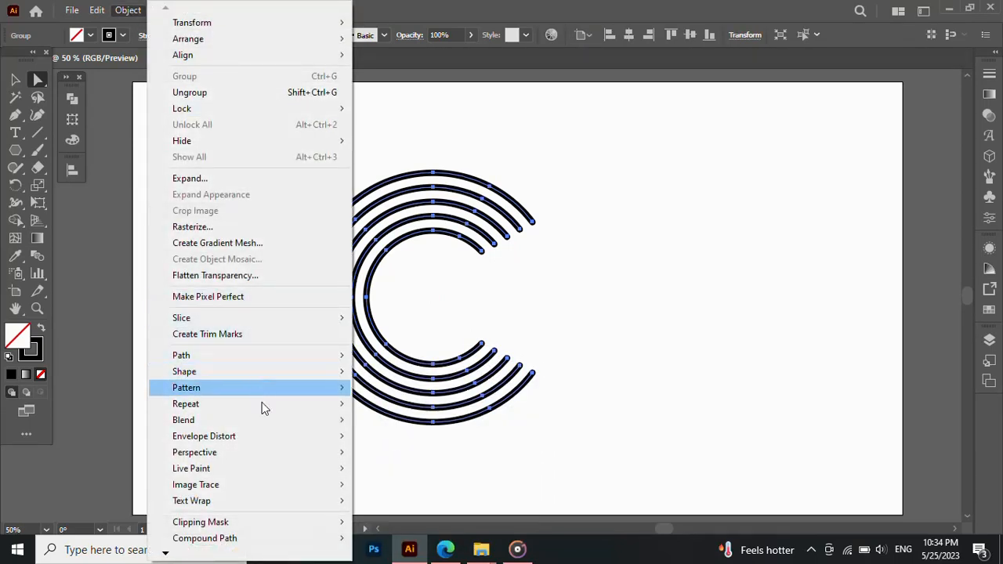
pyautogui.moveTo(308, 361)
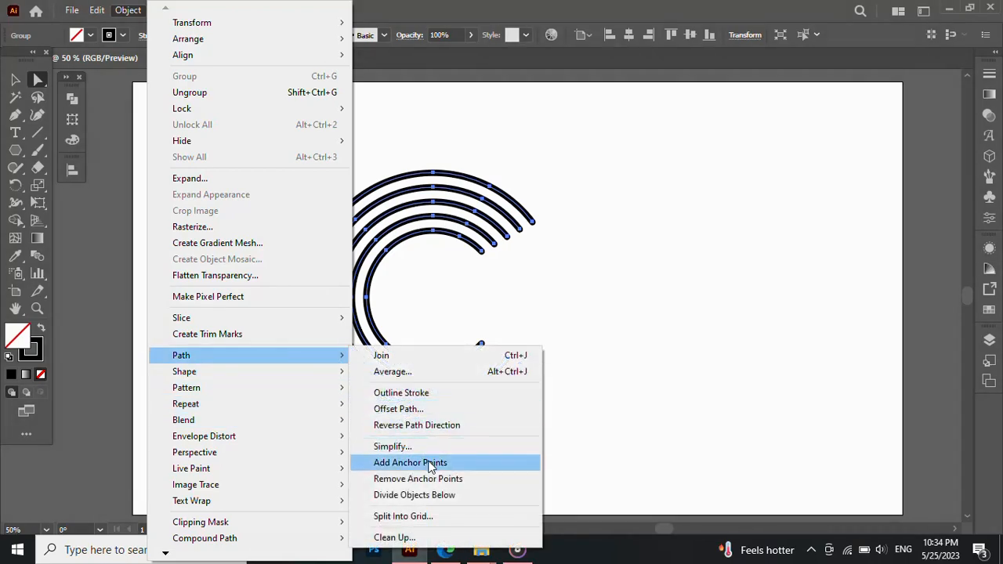
pyautogui.click(430, 464)
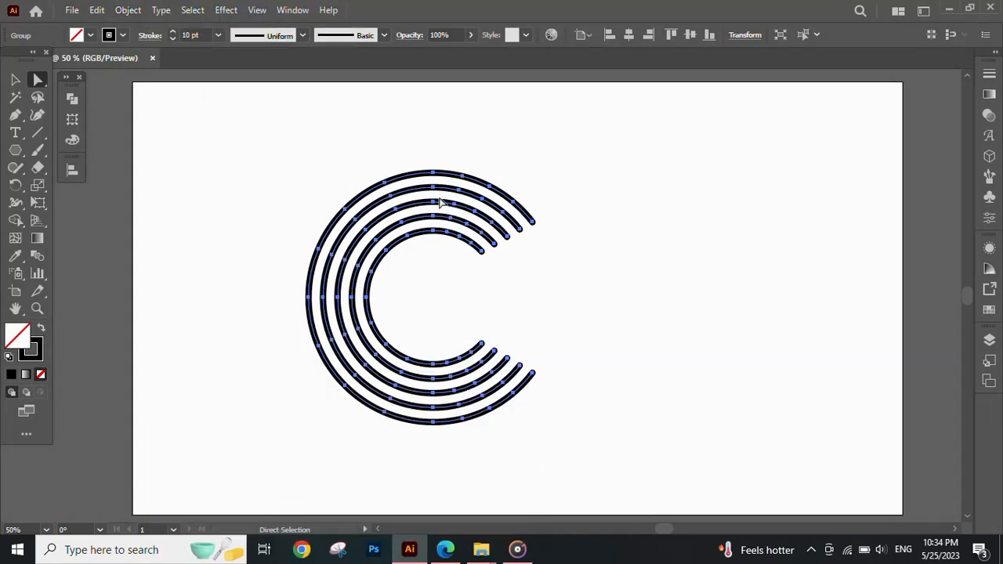
# Step: Inspect the anchor points close up along the top of the third and fourth arcs
pyautogui.scroll(5, 441, 202)
pyautogui.click(398, 253)
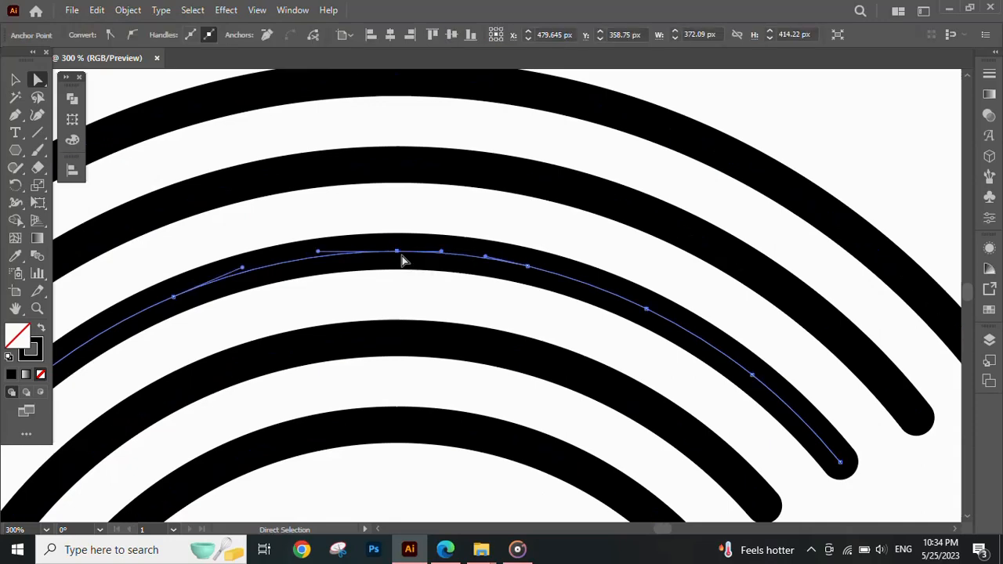
pyautogui.click(396, 336)
pyautogui.scroll(-1, 379, 279)
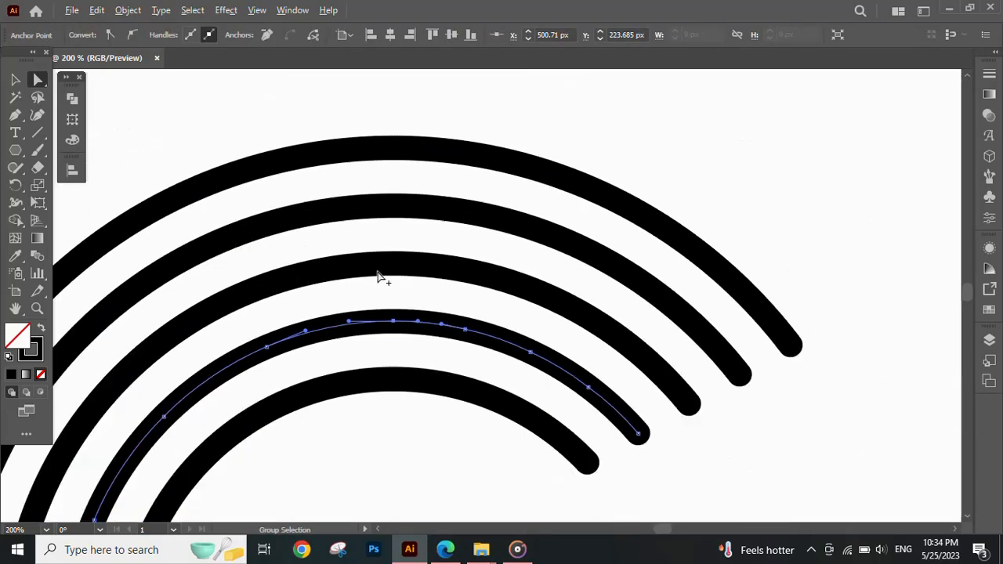
pyautogui.scroll(-4, 378, 276)
pyautogui.scroll(-2, 382, 262)
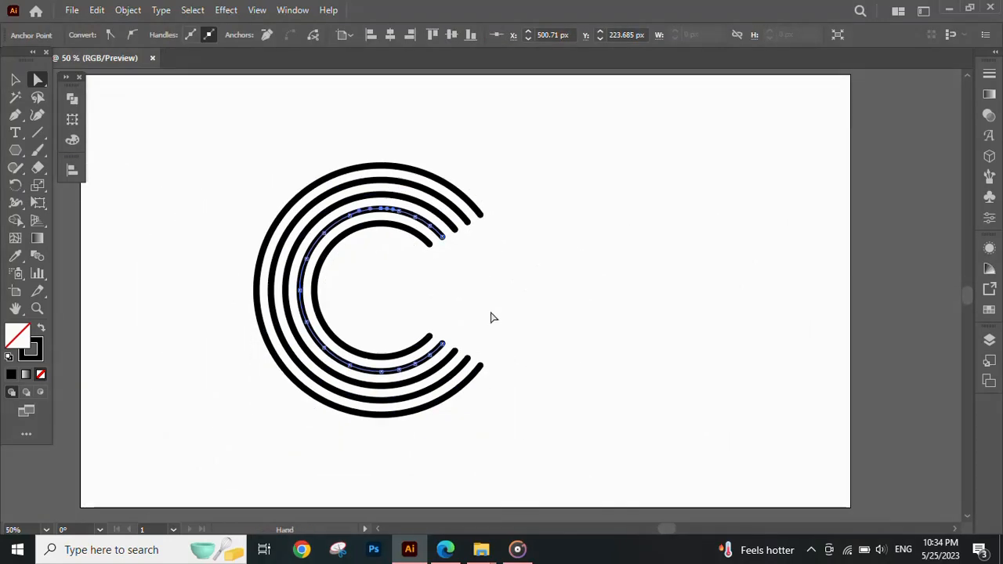
pyautogui.moveTo(493, 318); pyautogui.dragTo(527, 316)
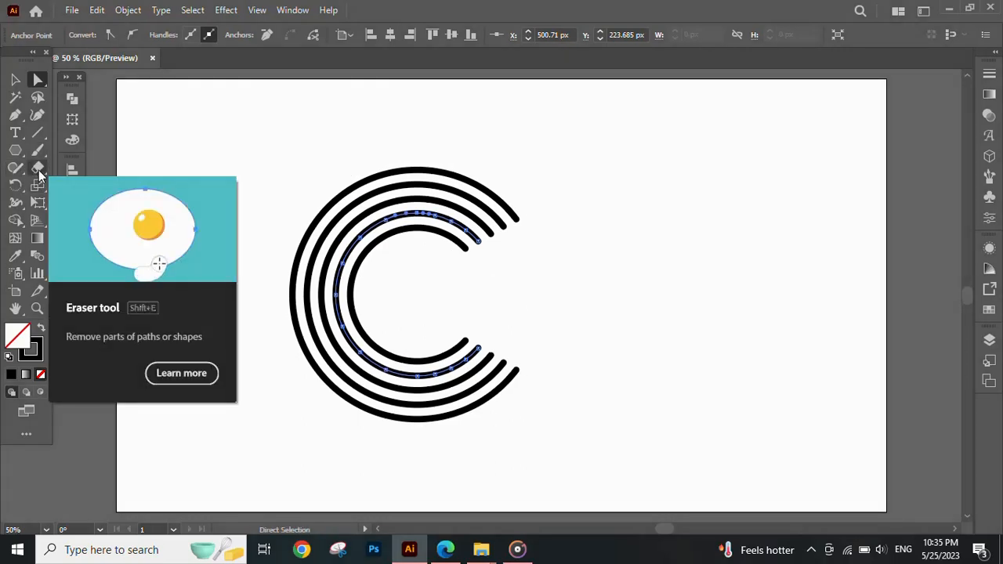
# Step: Select all five arcs and erase four gaps in the outermost arc, from its upper right end round to its left side
pyautogui.click(38, 168)
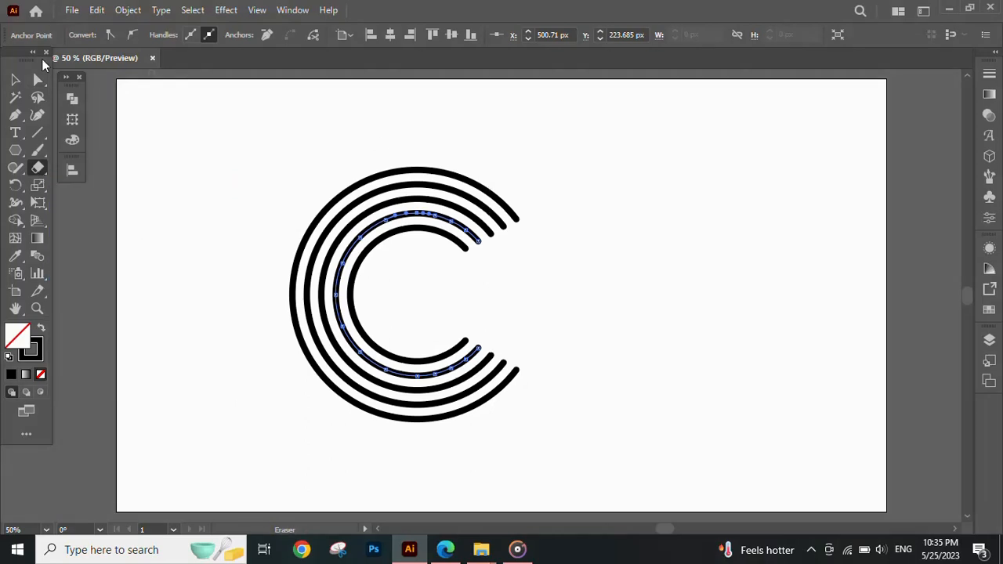
pyautogui.click(39, 79)
pyautogui.moveTo(267, 155); pyautogui.dragTo(543, 442)
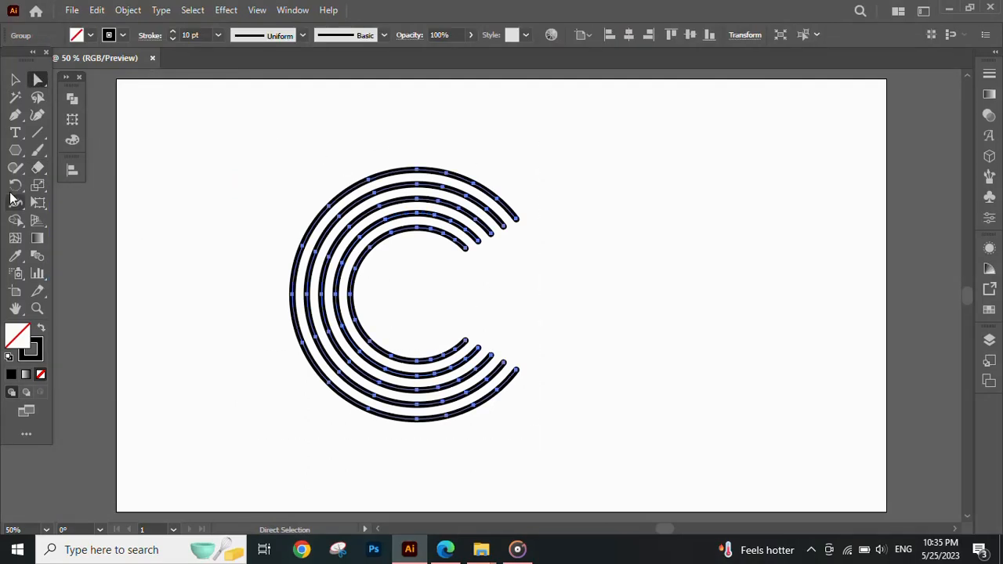
pyautogui.click(38, 169)
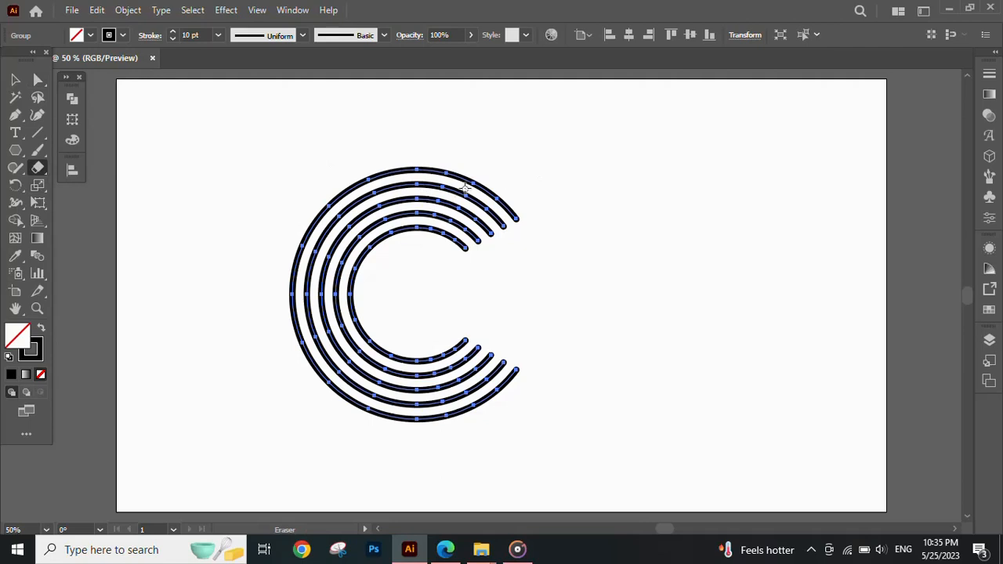
pyautogui.hotkey('ctrl', '=')
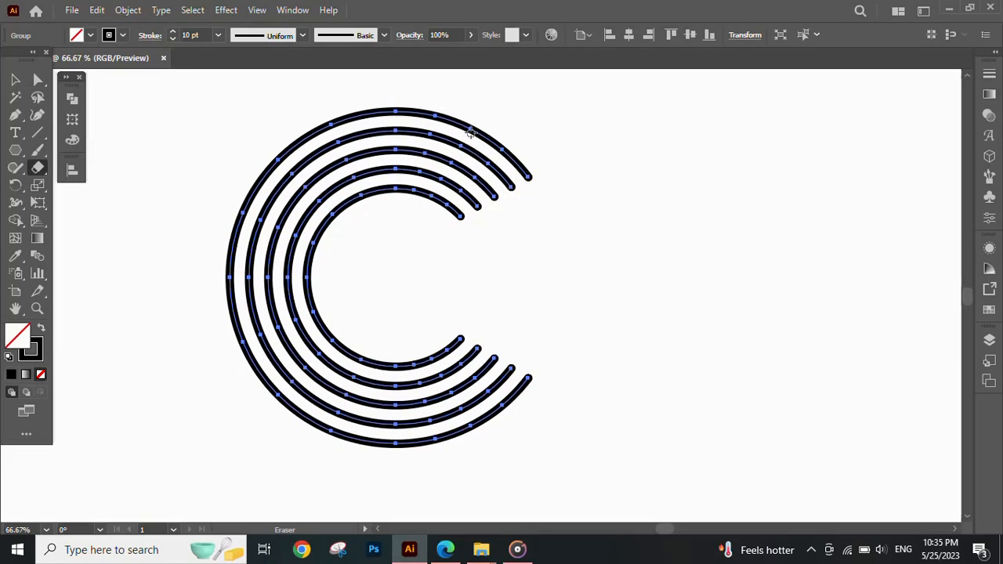
pyautogui.click(470, 130)
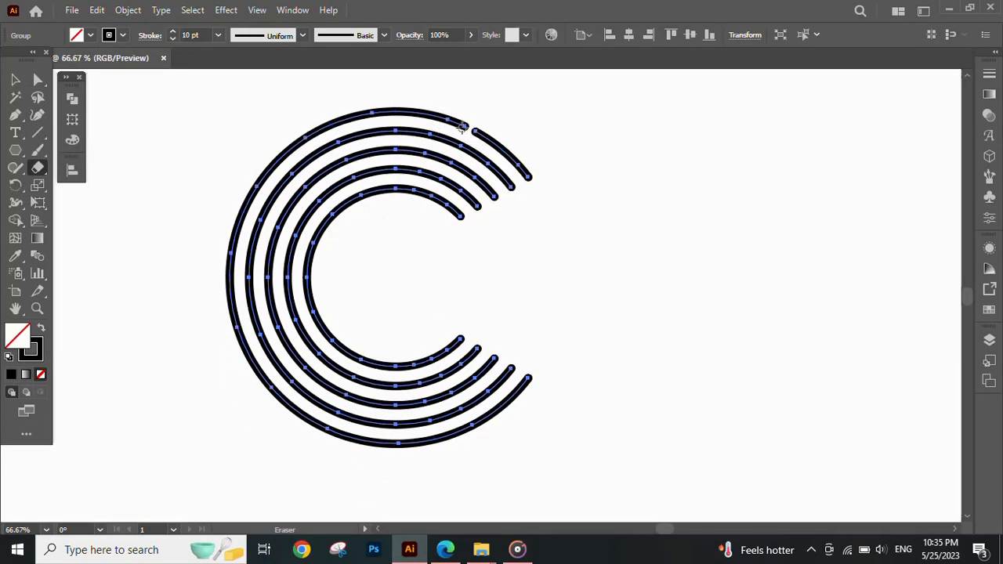
pyautogui.click(463, 125)
pyautogui.click(363, 113)
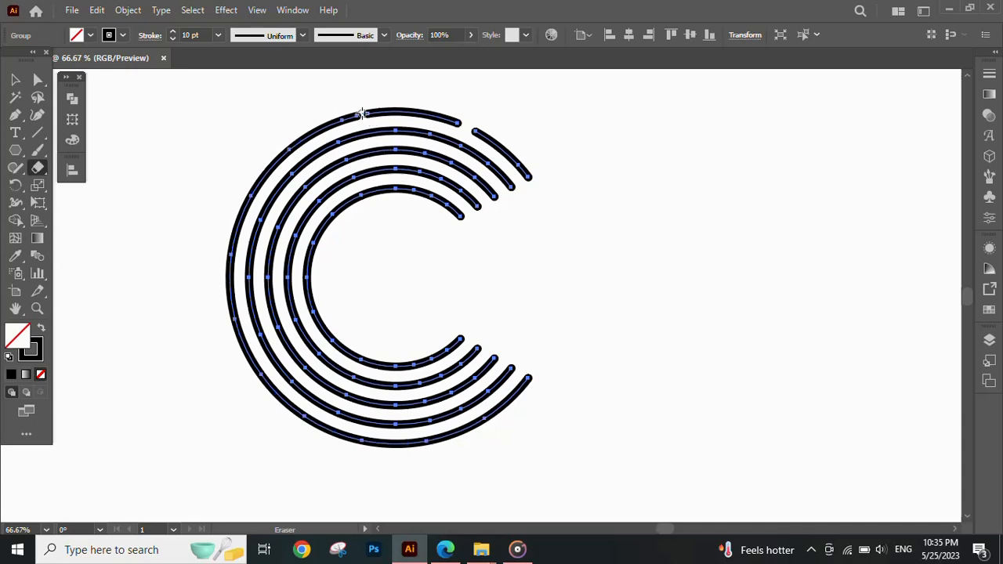
pyautogui.click(289, 149)
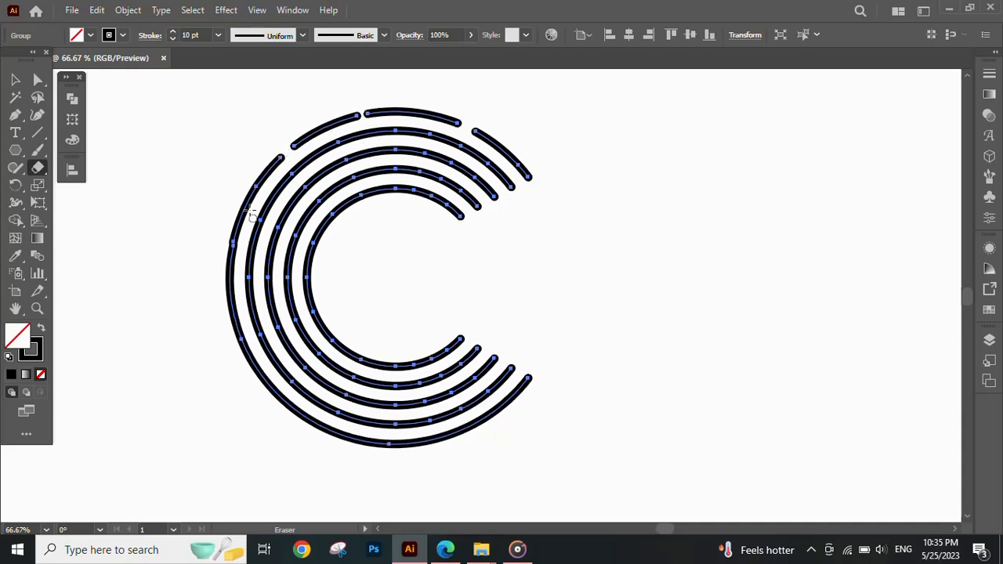
pyautogui.click(233, 245)
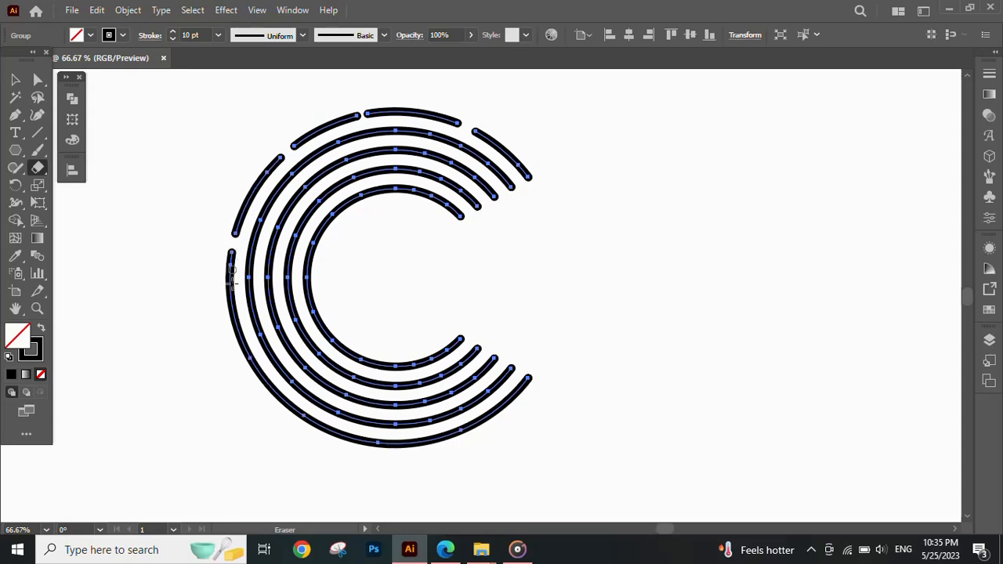
# Step: Erase four more gaps in the lower half of the outermost arc, from its left side round to the lower right end
pyautogui.click(237, 329)
pyautogui.scroll(-1, 298, 391)
pyautogui.moveTo(311, 389); pyautogui.dragTo(290, 374)
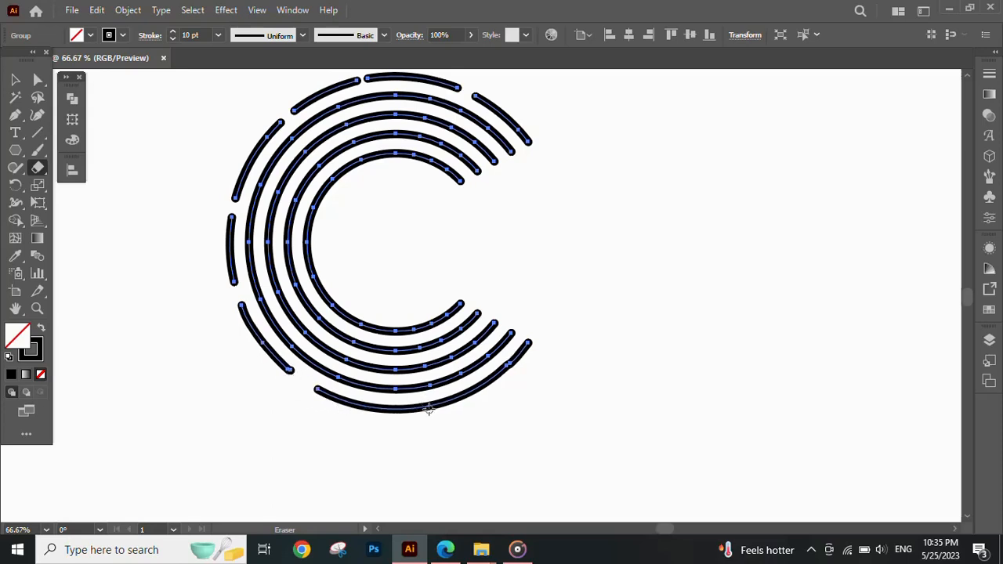
pyautogui.moveTo(416, 409); pyautogui.dragTo(416, 408)
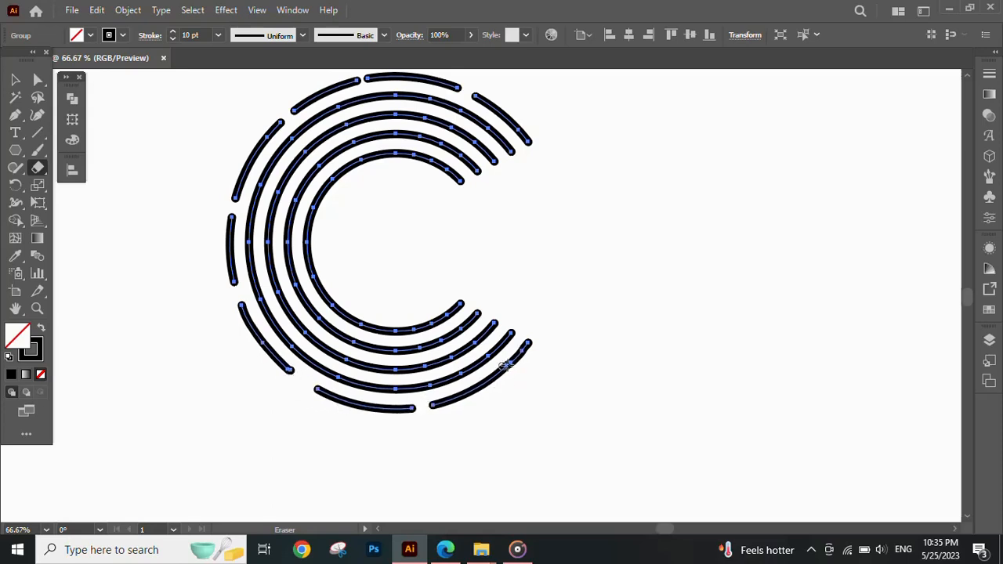
pyautogui.moveTo(510, 362); pyautogui.dragTo(511, 363)
# Step: Erase gaps at the bottom, lower left, upper left and top of the second arc from outside, and at the left of the third
pyautogui.moveTo(382, 387); pyautogui.dragTo(365, 384)
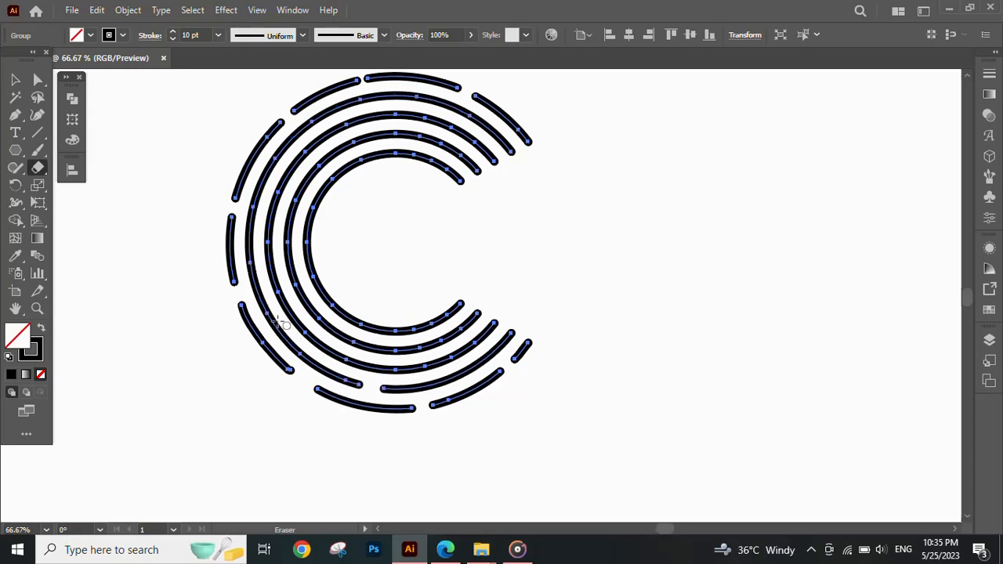
pyautogui.moveTo(265, 312); pyautogui.dragTo(268, 324)
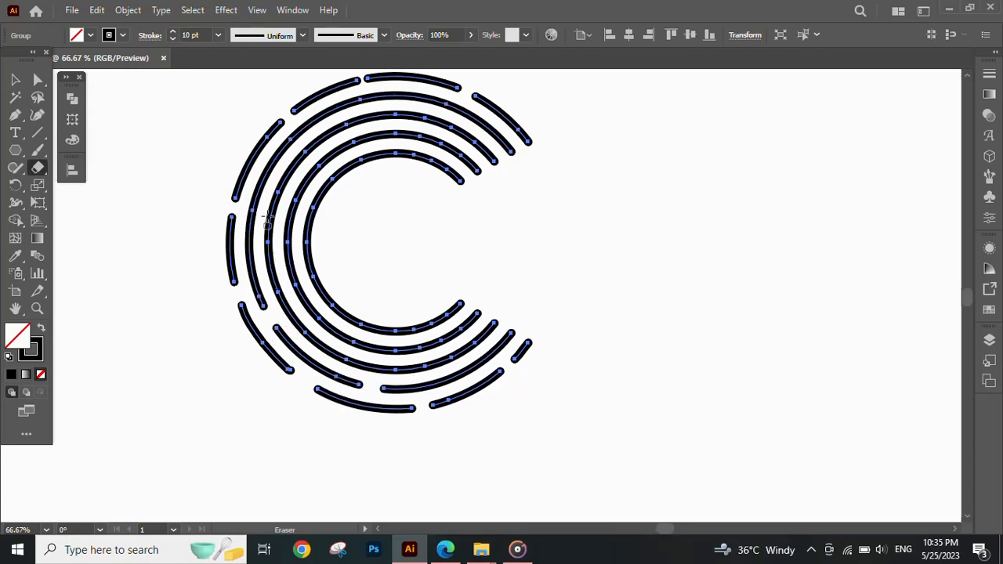
pyautogui.moveTo(267, 221); pyautogui.dragTo(269, 251)
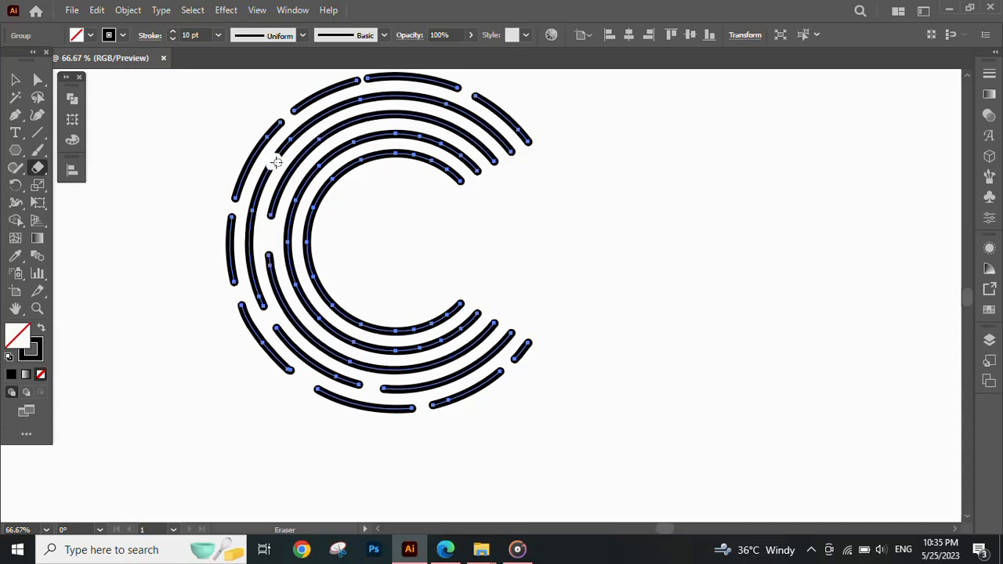
pyautogui.moveTo(276, 162); pyautogui.dragTo(276, 163)
pyautogui.moveTo(370, 96); pyautogui.dragTo(372, 96)
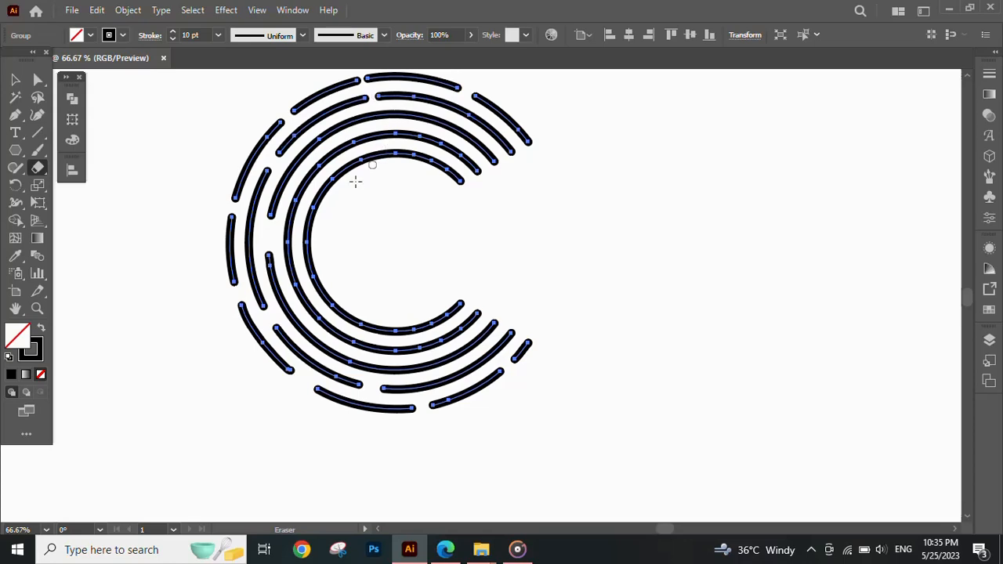
# Step: Erase two gaps in the lower half of the third arc and two in the lower half of the fourth arc from outside
pyautogui.scroll(2, 285, 304)
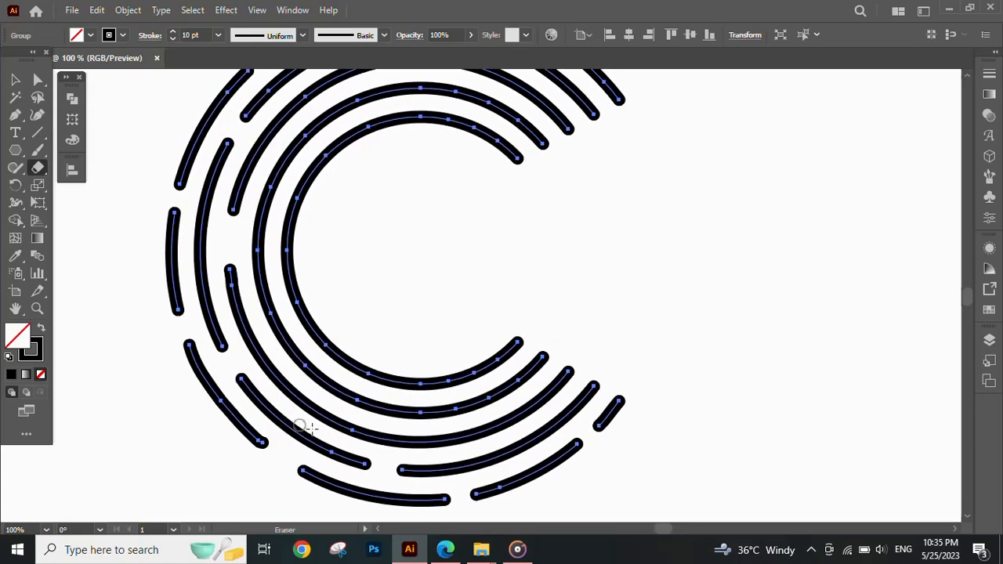
pyautogui.moveTo(311, 406); pyautogui.dragTo(304, 402)
pyautogui.moveTo(431, 443); pyautogui.dragTo(470, 437)
pyautogui.moveTo(358, 401); pyautogui.dragTo(366, 404)
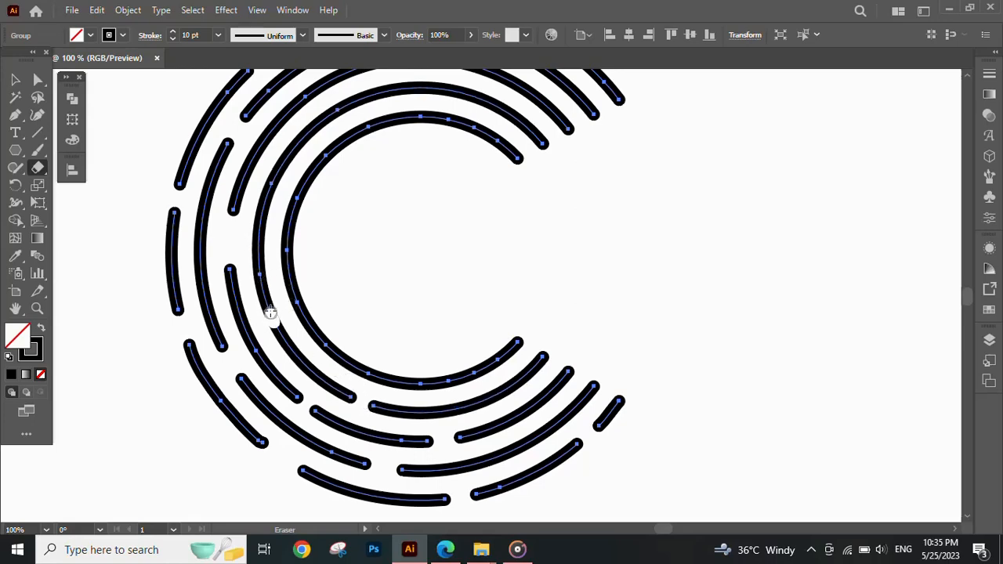
pyautogui.moveTo(271, 315); pyautogui.dragTo(277, 303)
# Step: Erase a gap at the upper left of the third arc and gaps at the top and upper right of the fourth arc
pyautogui.scroll(2, 277, 304)
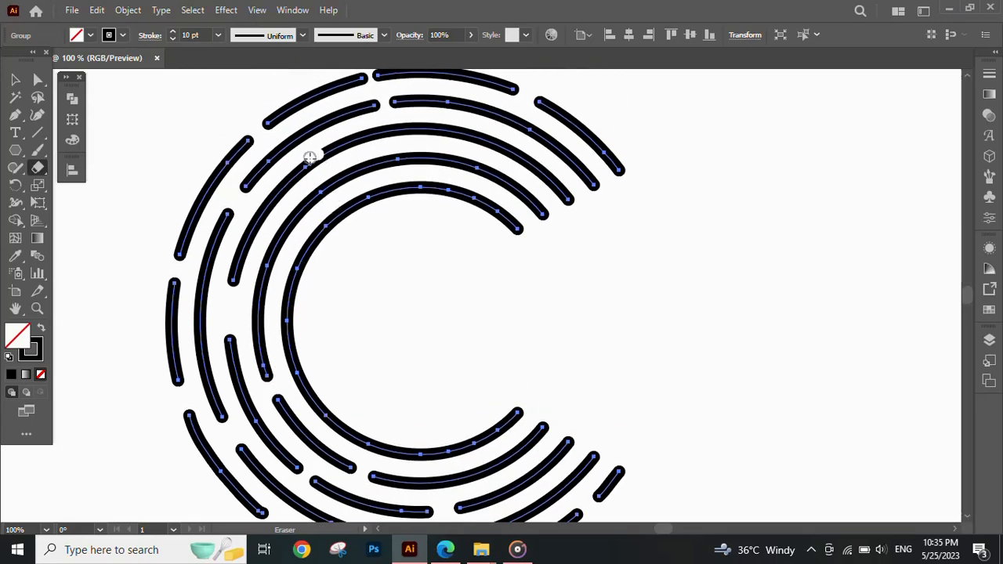
pyautogui.moveTo(312, 161); pyautogui.dragTo(324, 154)
pyautogui.moveTo(406, 161); pyautogui.dragTo(423, 159)
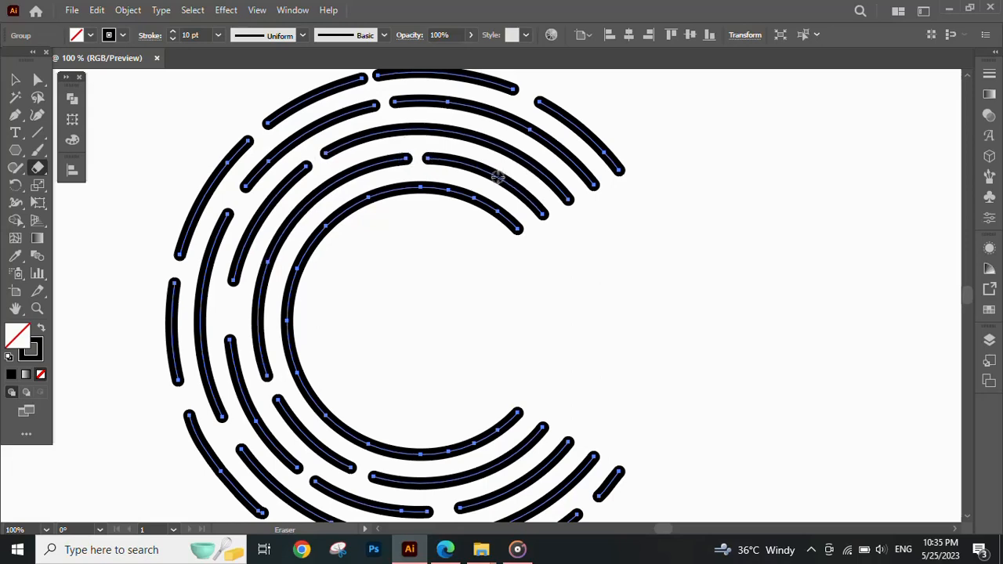
pyautogui.moveTo(494, 176); pyautogui.dragTo(497, 177)
# Step: Erase a gap at the upper left of the fourth arc and gaps at the upper left, left and bottom of the innermost arc
pyautogui.moveTo(351, 201)
pyautogui.mouseDown()
pyautogui.moveTo(349, 210)
pyautogui.moveTo(304, 203)
pyautogui.mouseUp()
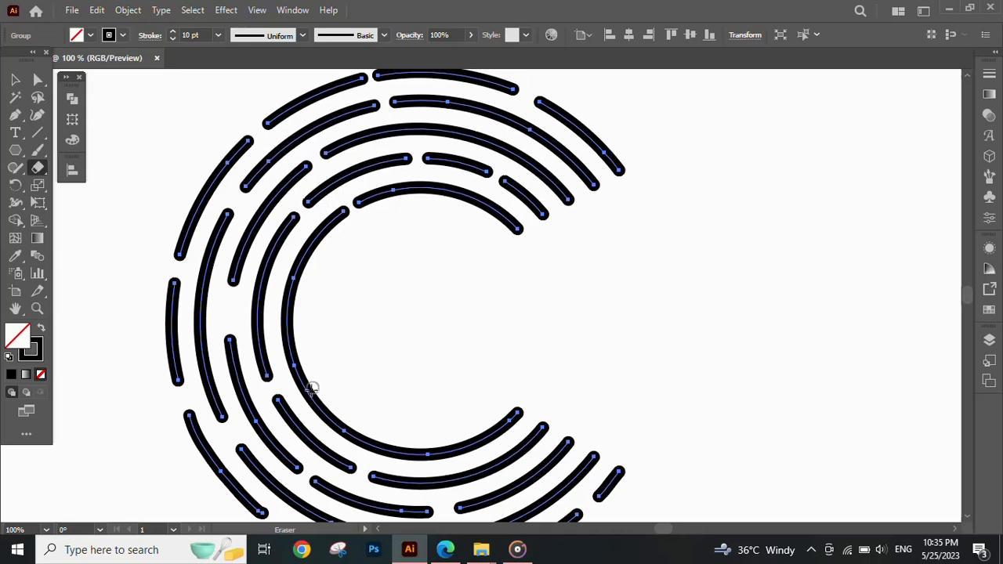
pyautogui.moveTo(289, 308); pyautogui.dragTo(289, 299)
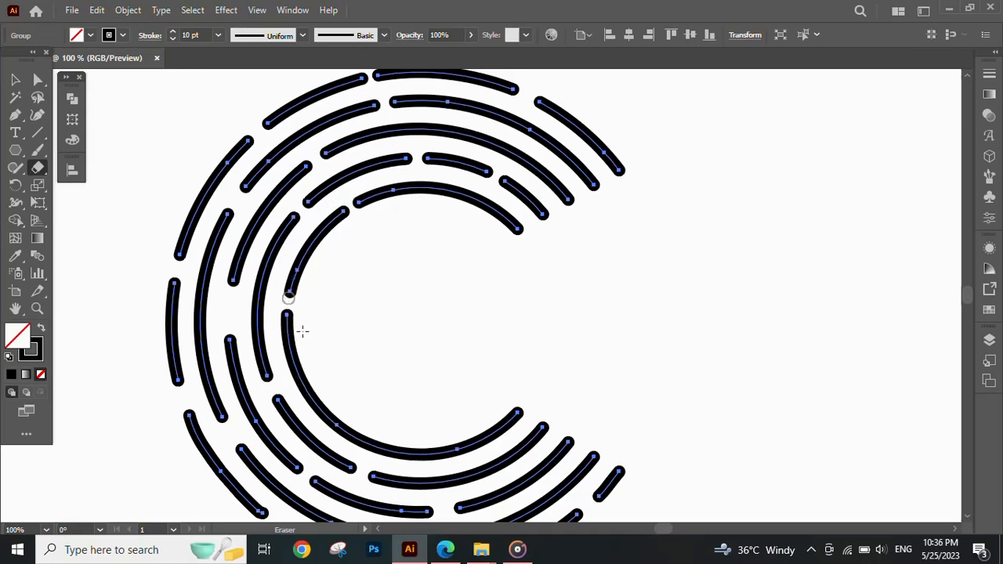
pyautogui.scroll(-1, 371, 363)
pyautogui.click(408, 402)
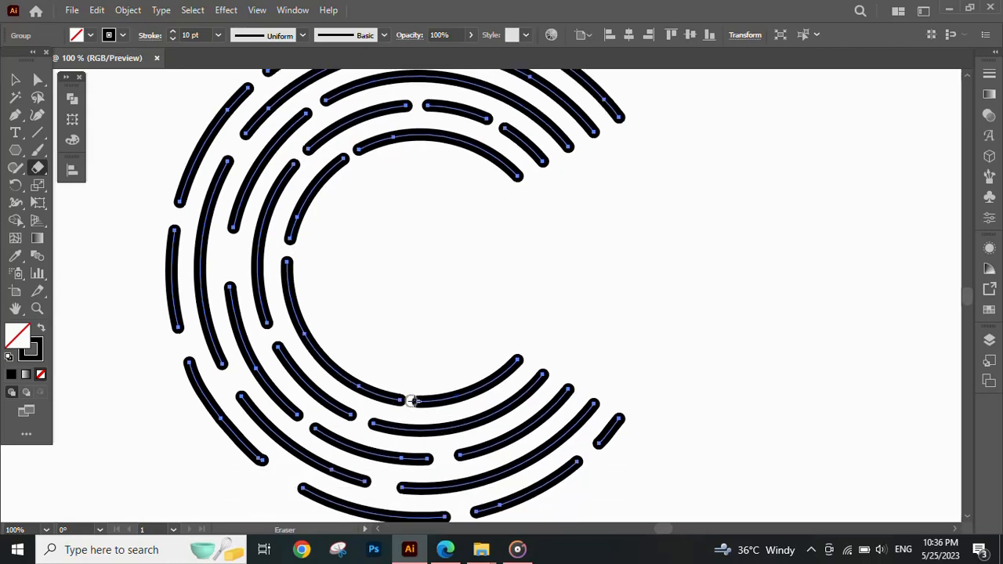
# Step: Erase a gap at the lower left of the innermost arc and one at the upper right of the third arc, then deselect
pyautogui.moveTo(333, 365); pyautogui.dragTo(317, 350)
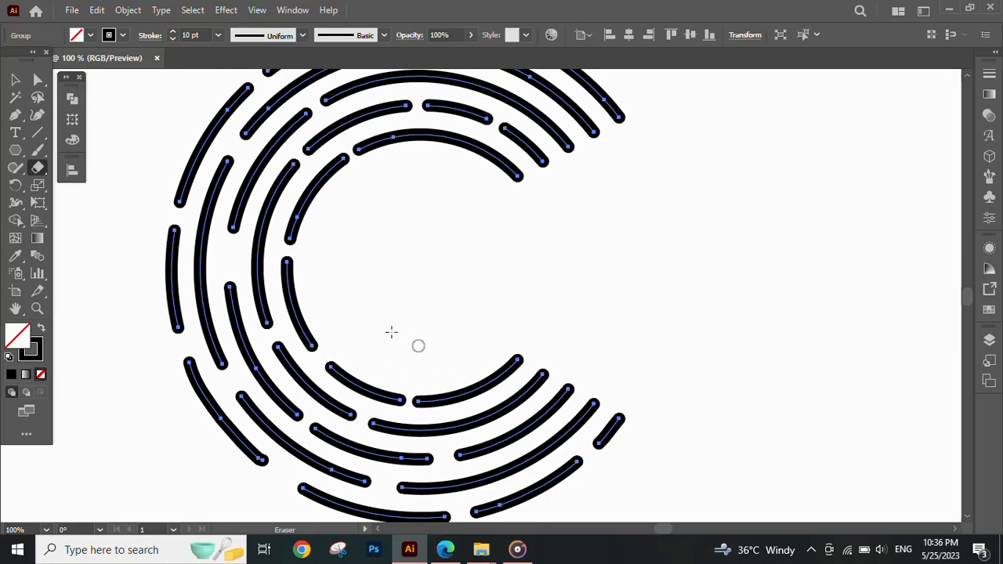
pyautogui.scroll(-1, 371, 321)
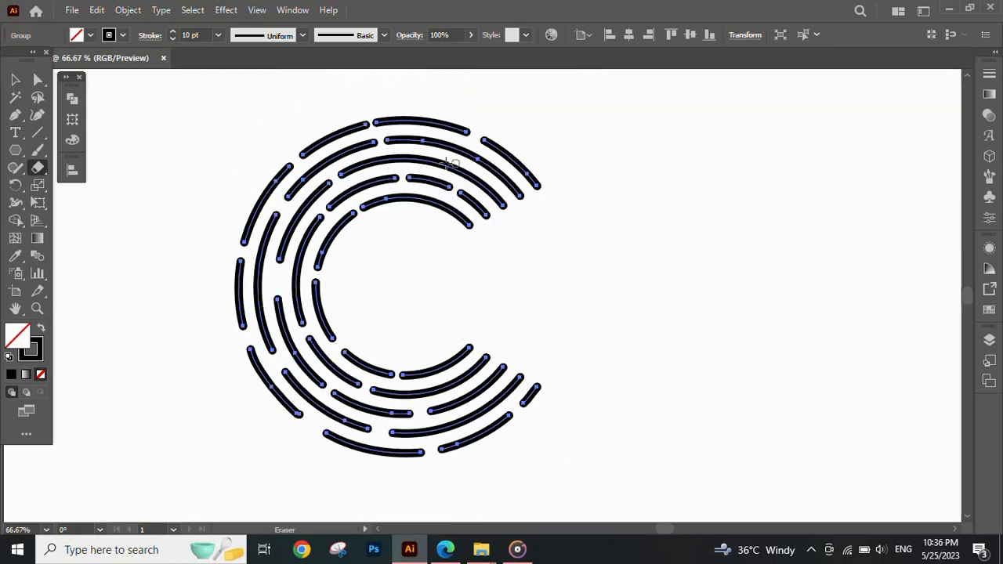
pyautogui.scroll(1, 431, 162)
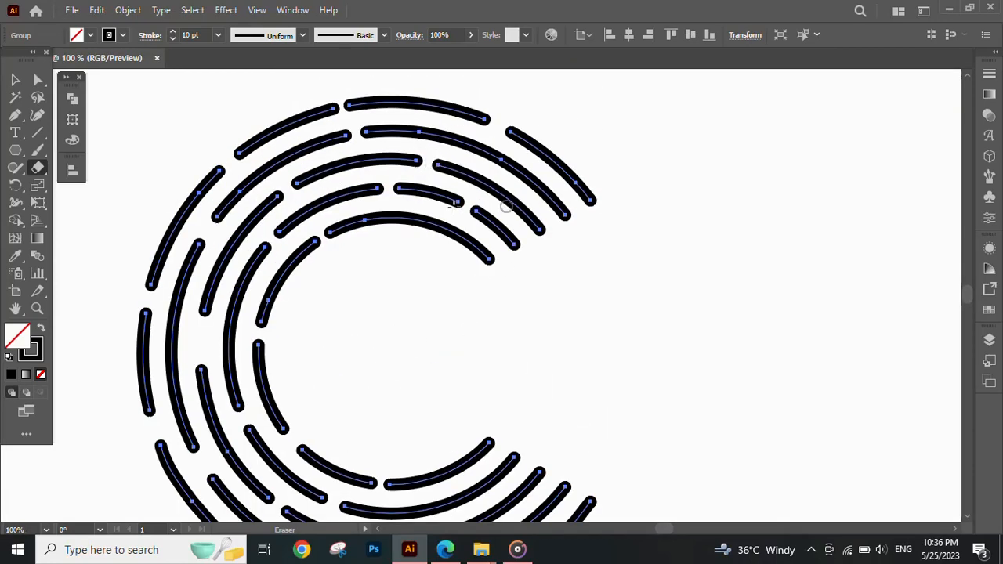
pyautogui.scroll(-1, 368, 182)
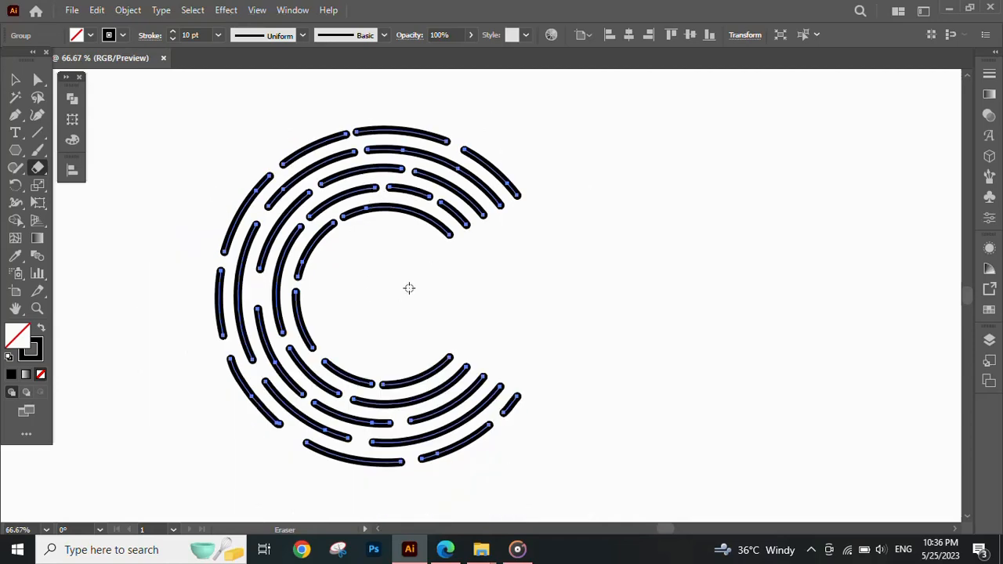
pyautogui.click(15, 80)
pyautogui.click(334, 278)
pyautogui.scroll(-1, 335, 280)
pyautogui.click(474, 309)
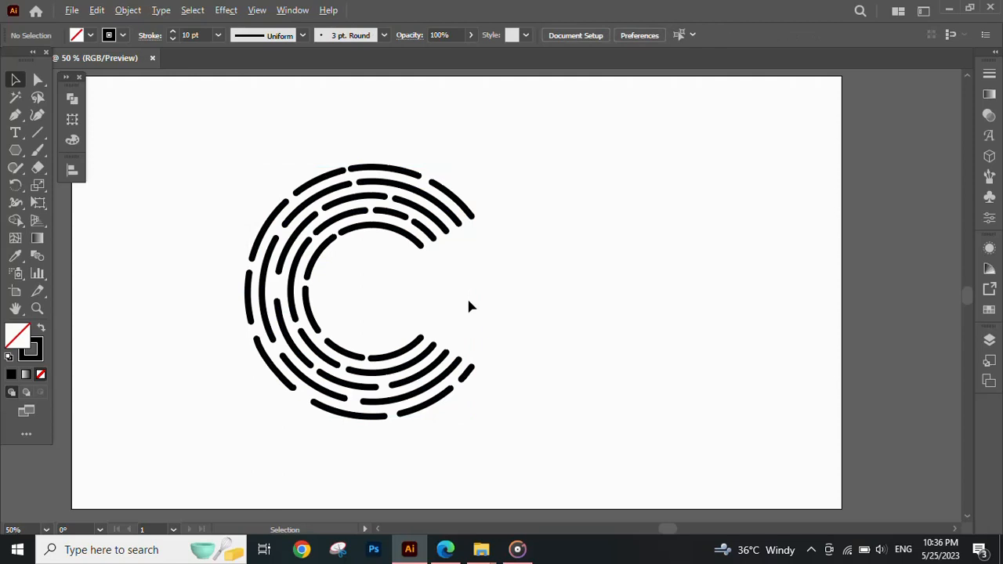
pyautogui.scroll(1, 468, 307)
pyautogui.scroll(-1, 470, 295)
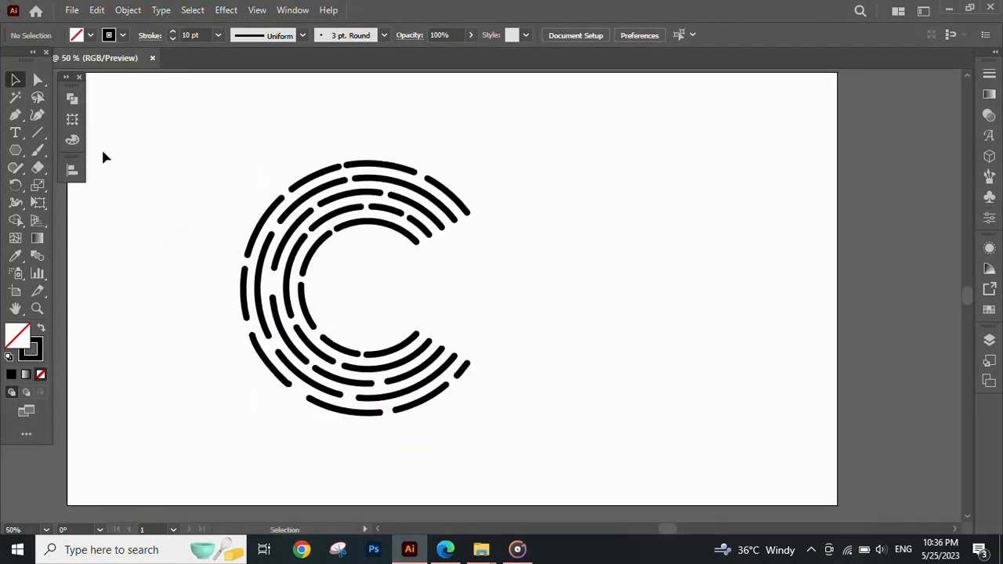
# Step: Draw a circle about 137 px in diameter inside the letter C with the Ellipse tool
pyautogui.moveTo(15, 149); pyautogui.dragTo(76, 183)
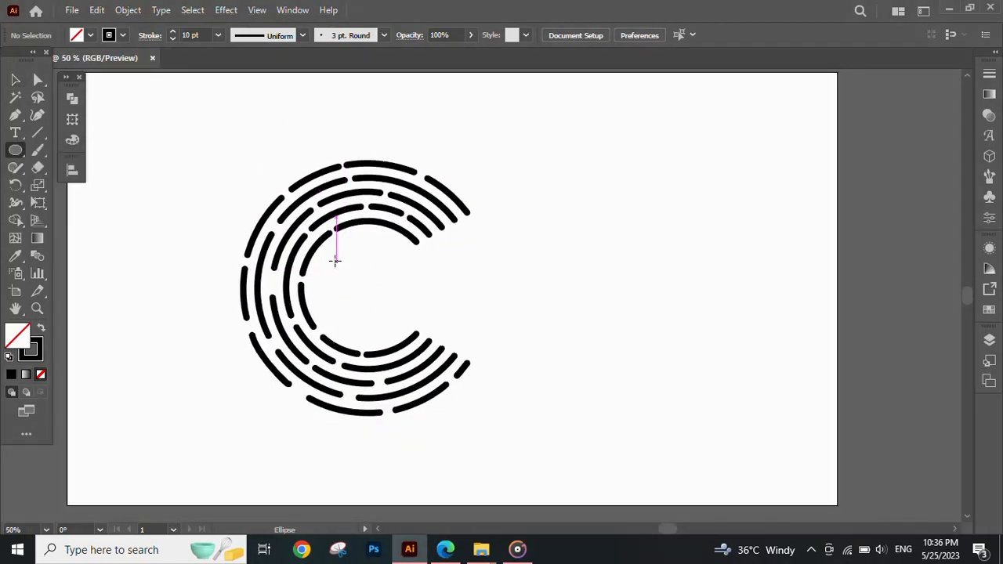
pyautogui.moveTo(331, 252); pyautogui.dragTo(406, 339)
pyautogui.press('v')
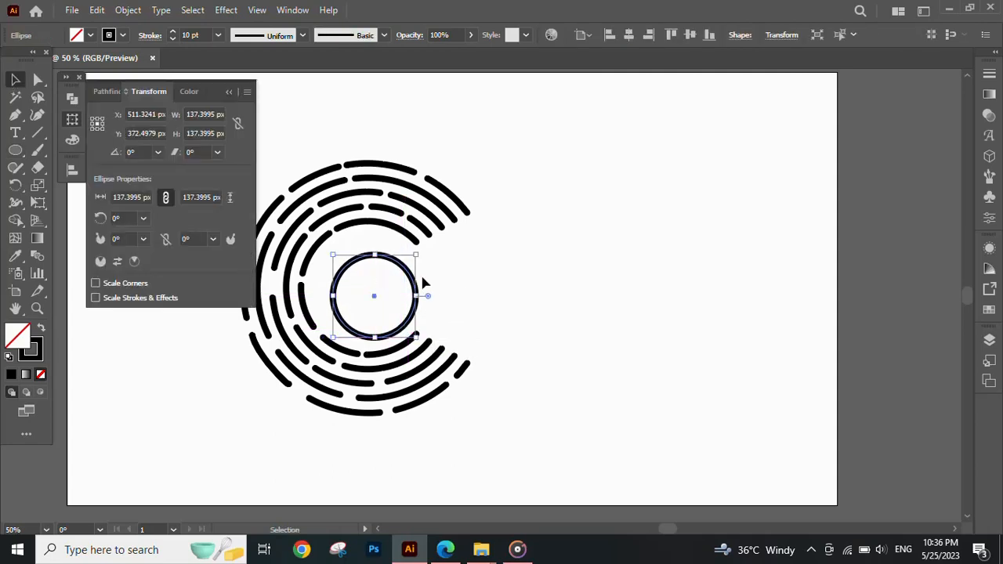
# Step: Add a smaller copy of the circle at the C's opening and align both circles on their vertical centers
pyautogui.moveTo(423, 284); pyautogui.dragTo(502, 298)
pyautogui.keyDown('shift'); pyautogui.click(407, 298); pyautogui.keyUp('shift')
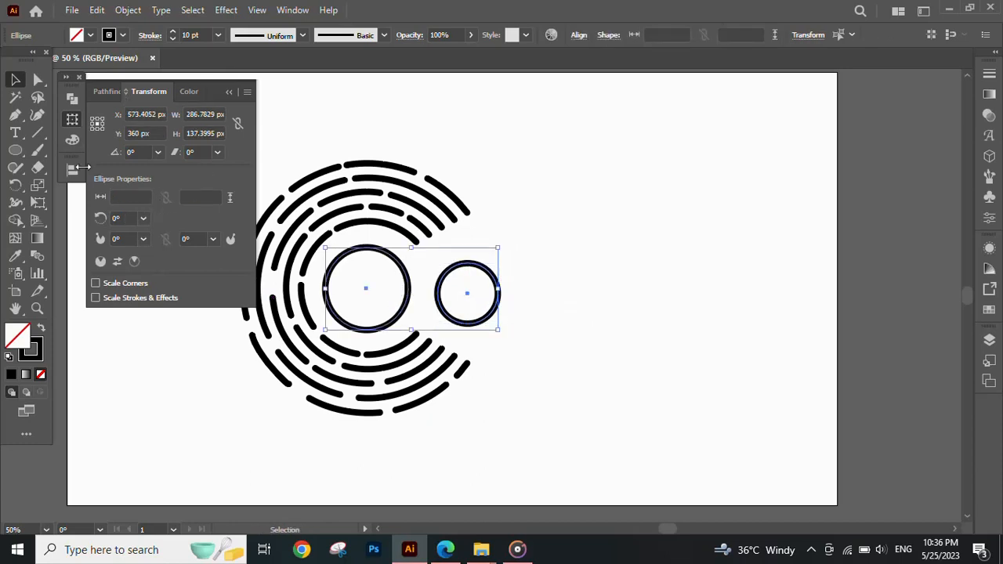
pyautogui.click(72, 169)
pyautogui.click(222, 204)
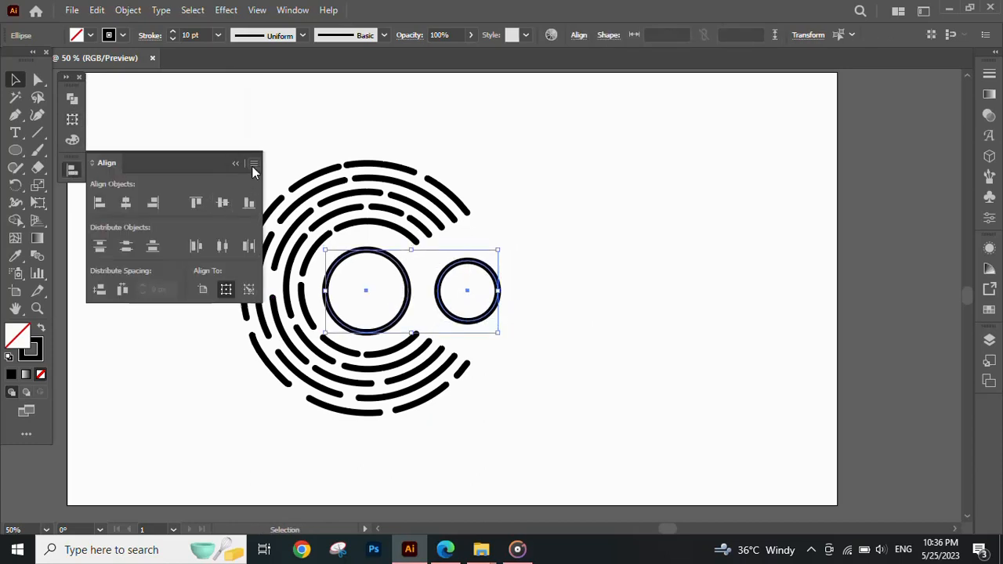
# Step: Draw a rectangle about 178 by 61 px bridging the two circles and align all three shapes on their vertical centers
pyautogui.rightClick(17, 151)
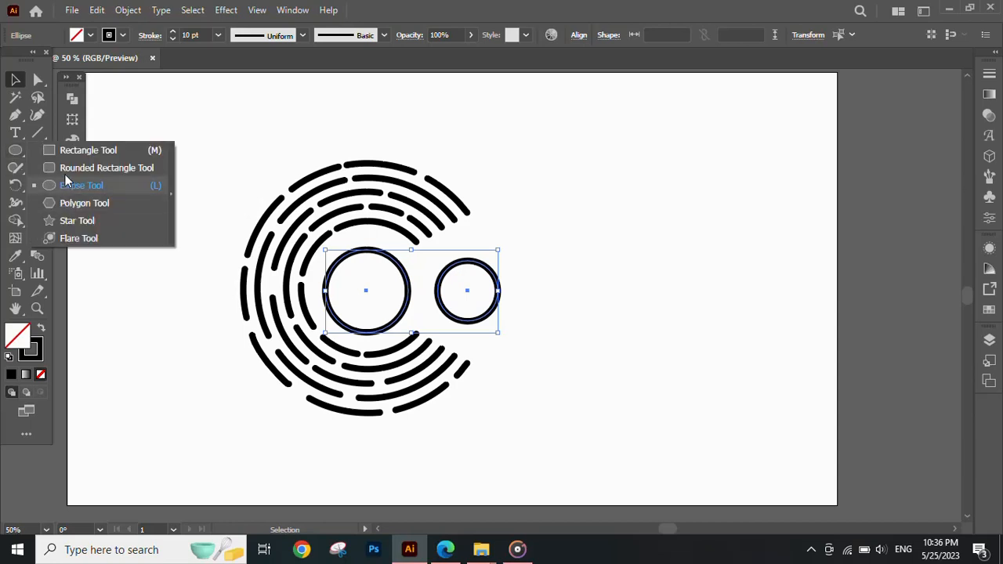
pyautogui.click(86, 150)
pyautogui.moveTo(364, 271); pyautogui.dragTo(469, 304)
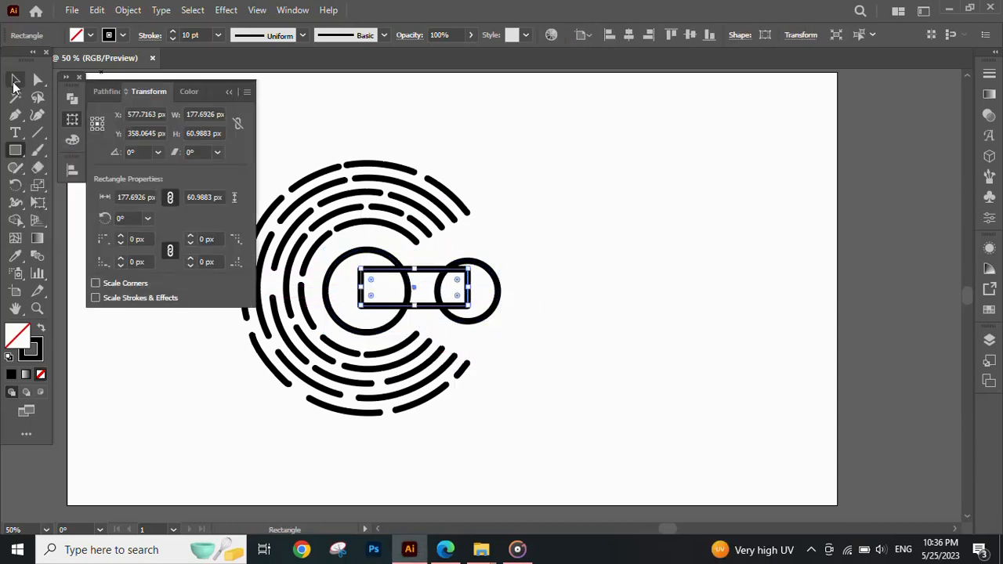
pyautogui.press('v')
pyautogui.moveTo(540, 276); pyautogui.dragTo(369, 302)
pyautogui.click(71, 171)
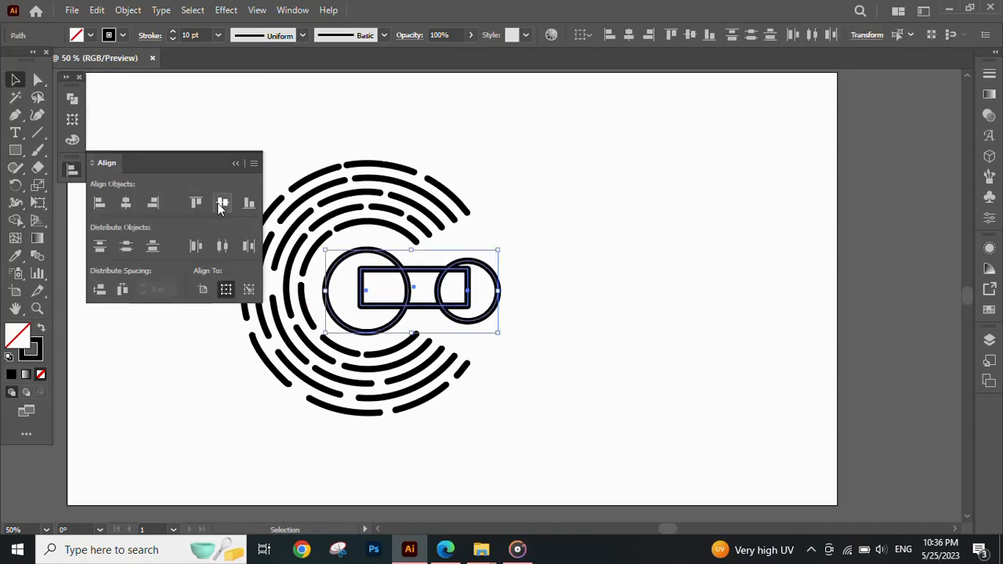
pyautogui.click(222, 203)
pyautogui.click(235, 162)
# Step: Shift the circles and rectangle slightly right inside the C, and nudge the small circle left to overlap the rectangle more
pyautogui.scroll(1, 495, 298)
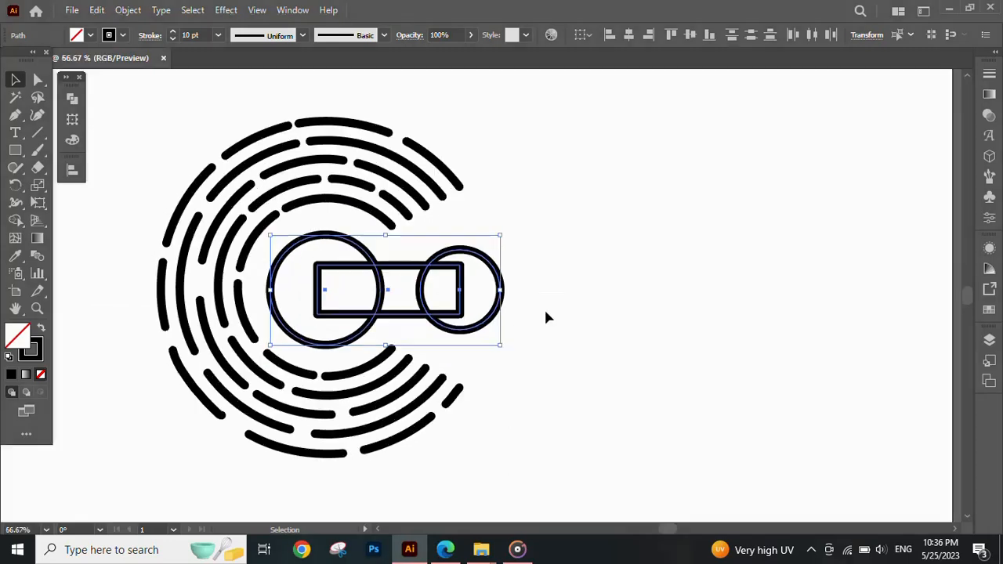
pyautogui.click(543, 310)
pyautogui.click(380, 291)
pyautogui.moveTo(380, 292)
pyautogui.mouseDown()
pyautogui.moveTo(386, 274)
pyautogui.moveTo(385, 294)
pyautogui.mouseUp()
pyautogui.click(534, 294)
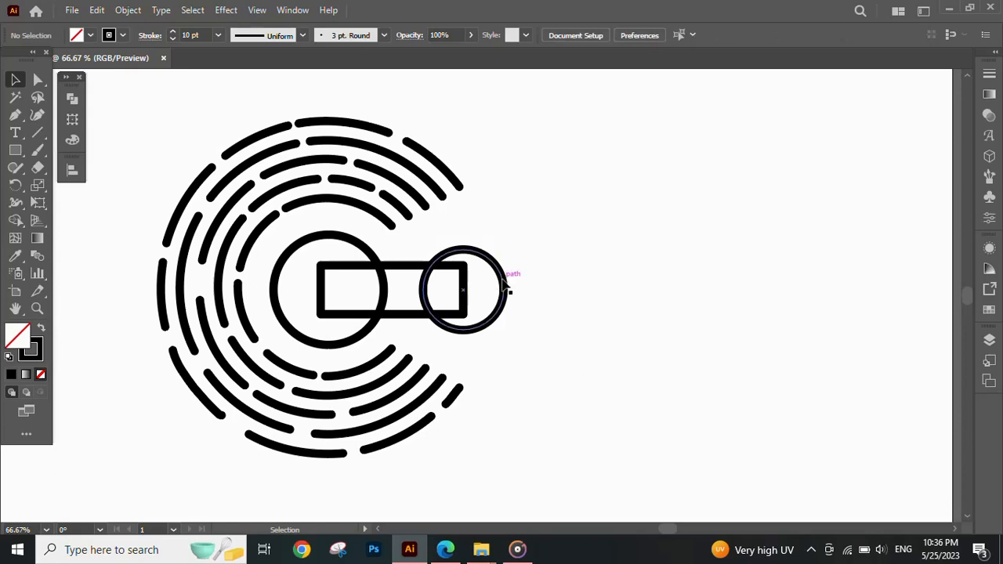
pyautogui.click(503, 284)
pyautogui.hotkey('shift', 'Left')
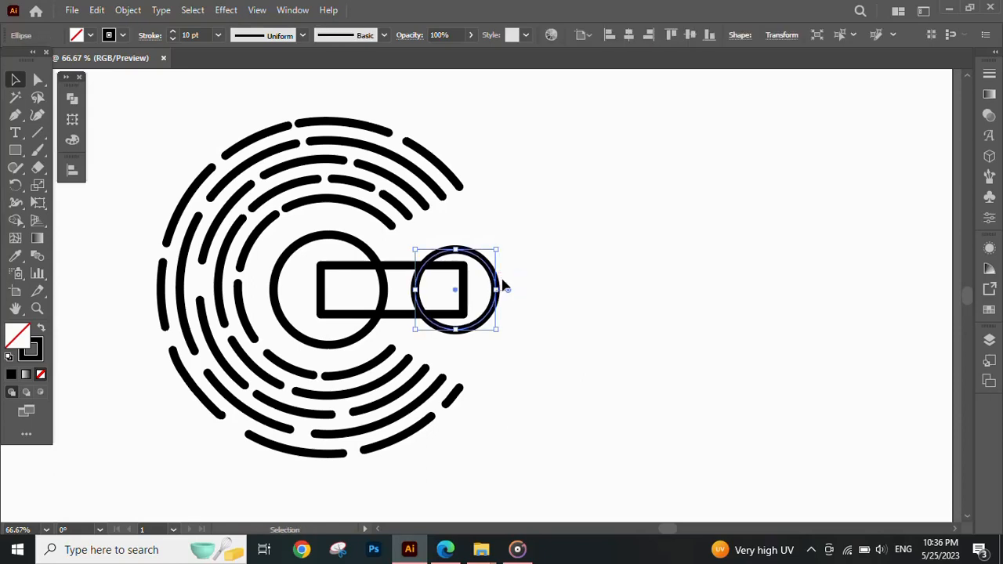
pyautogui.click(541, 266)
# Step: Merge the two circles and the rectangle into one dumbbell outline with the Shape Builder
pyautogui.moveTo(365, 311); pyautogui.dragTo(365, 312)
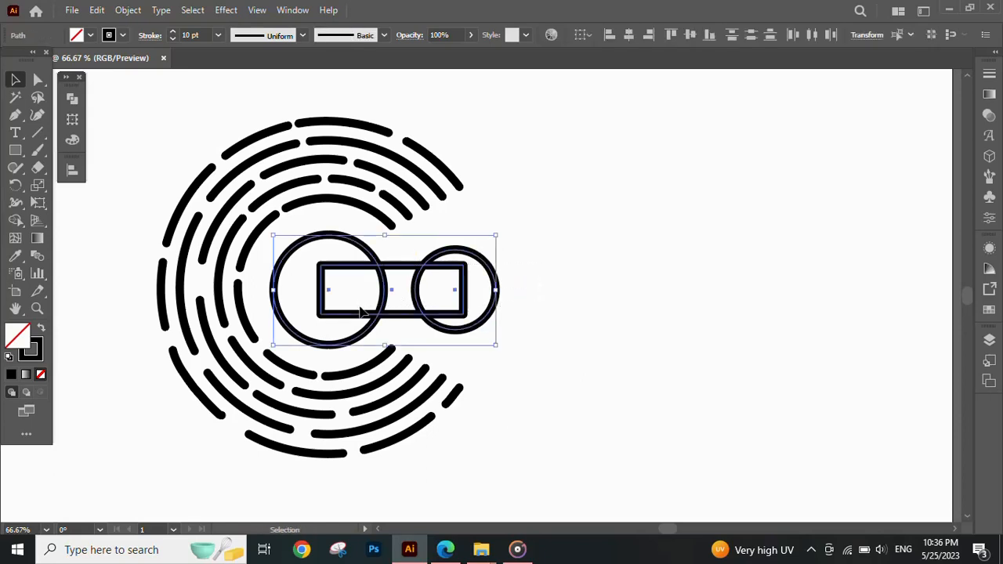
pyautogui.click(15, 220)
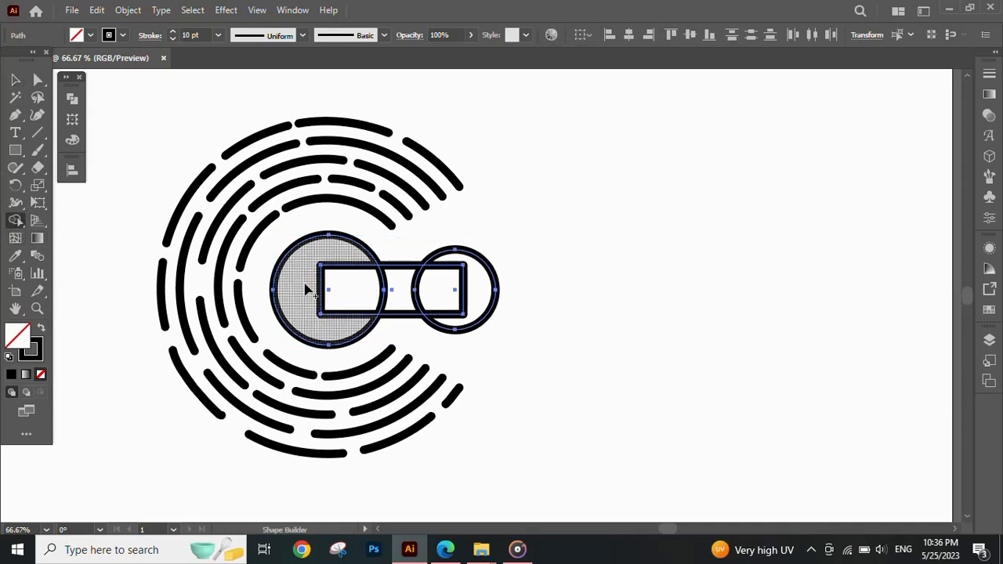
pyautogui.moveTo(306, 287)
pyautogui.mouseDown()
pyautogui.moveTo(471, 286)
pyautogui.moveTo(473, 296)
pyautogui.mouseUp()
# Step: Round the four inner corners of the dumbbell's neck to a radius of about 61 px
pyautogui.click(38, 79)
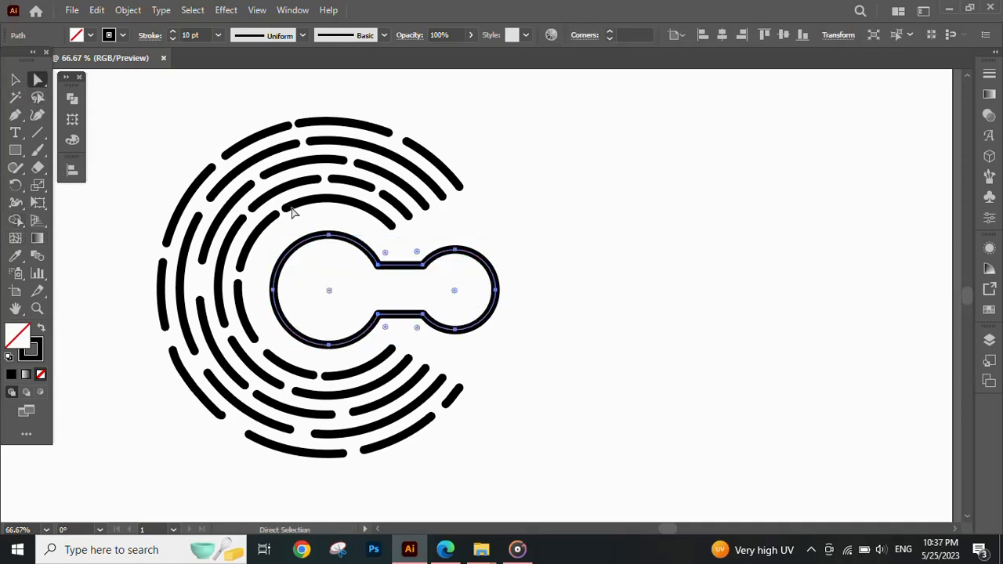
pyautogui.moveTo(348, 280); pyautogui.dragTo(441, 331)
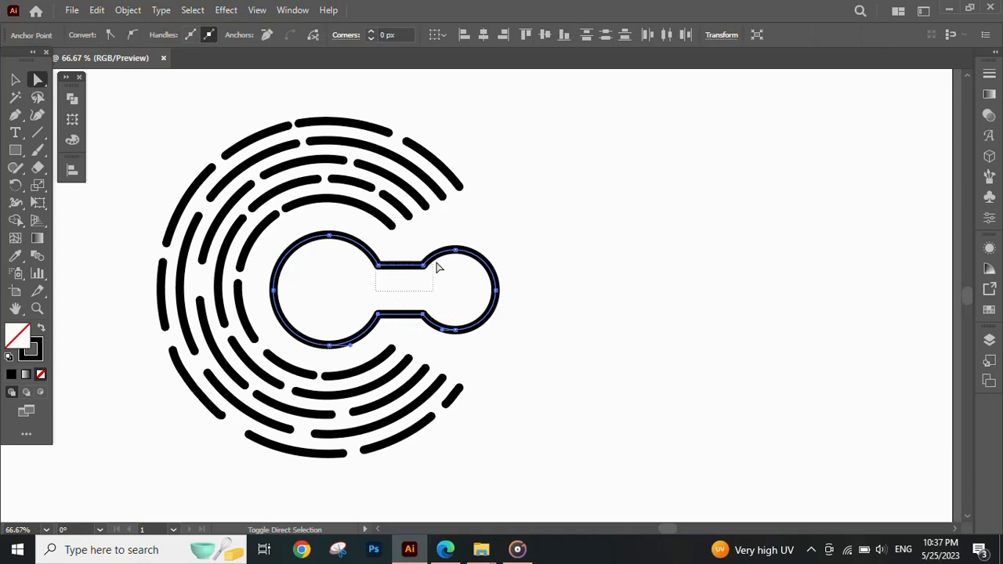
pyautogui.moveTo(437, 267); pyautogui.dragTo(427, 188)
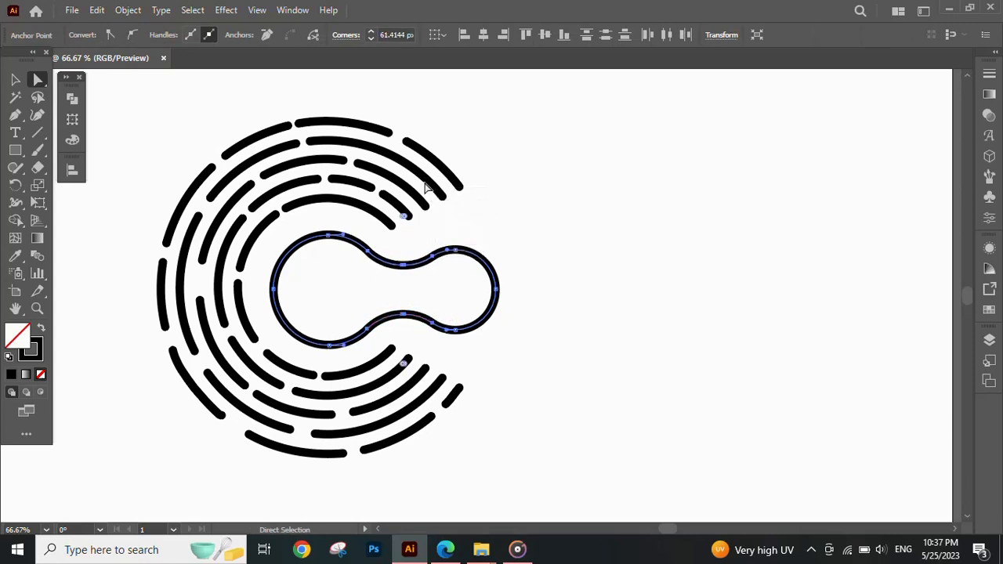
pyautogui.click(15, 79)
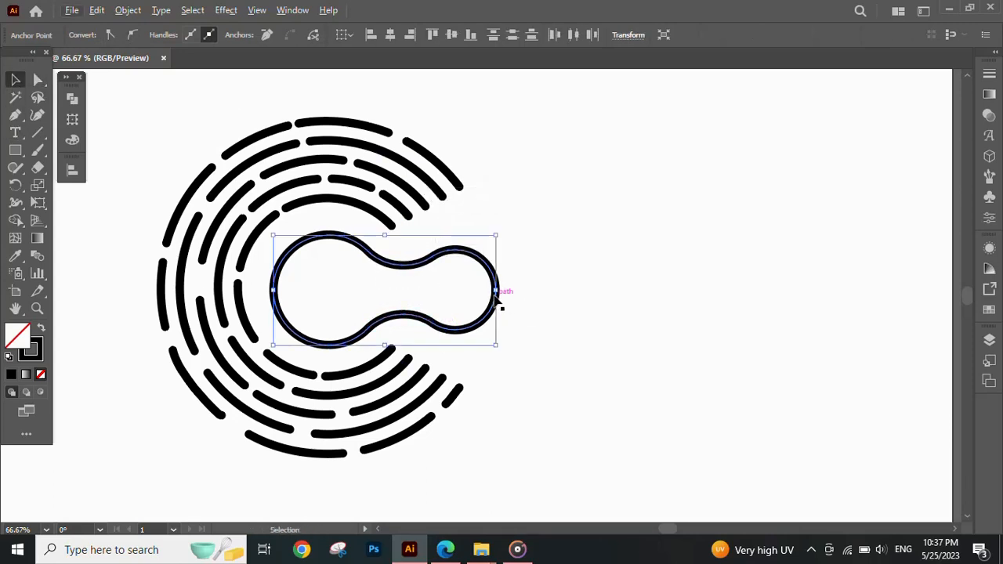
pyautogui.click(558, 293)
# Step: Expand the fill and stroke of all the artwork into filled shapes
pyautogui.hotkey('ctrl', '-')
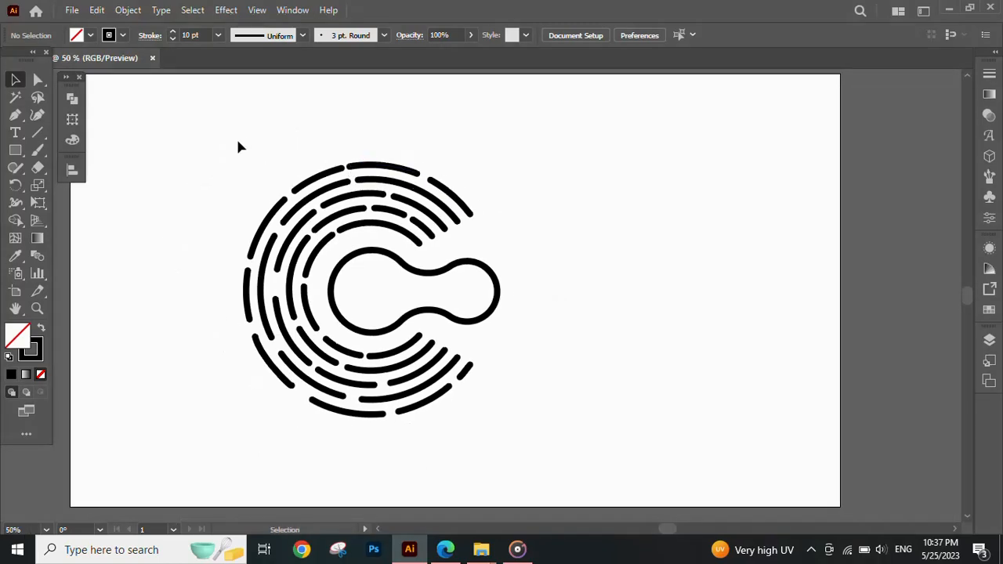
pyautogui.hotkey('ctrl', 'a')
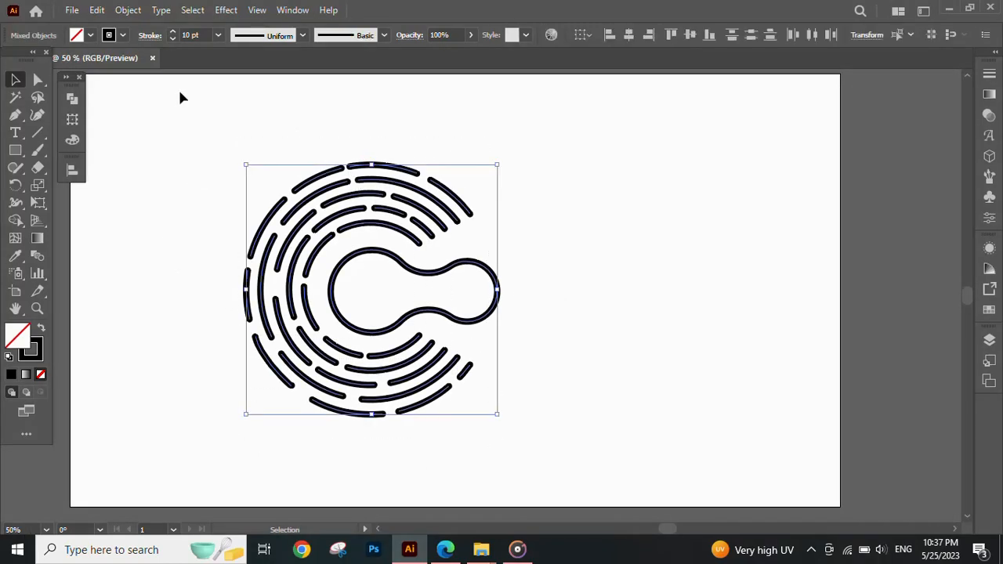
pyautogui.click(127, 11)
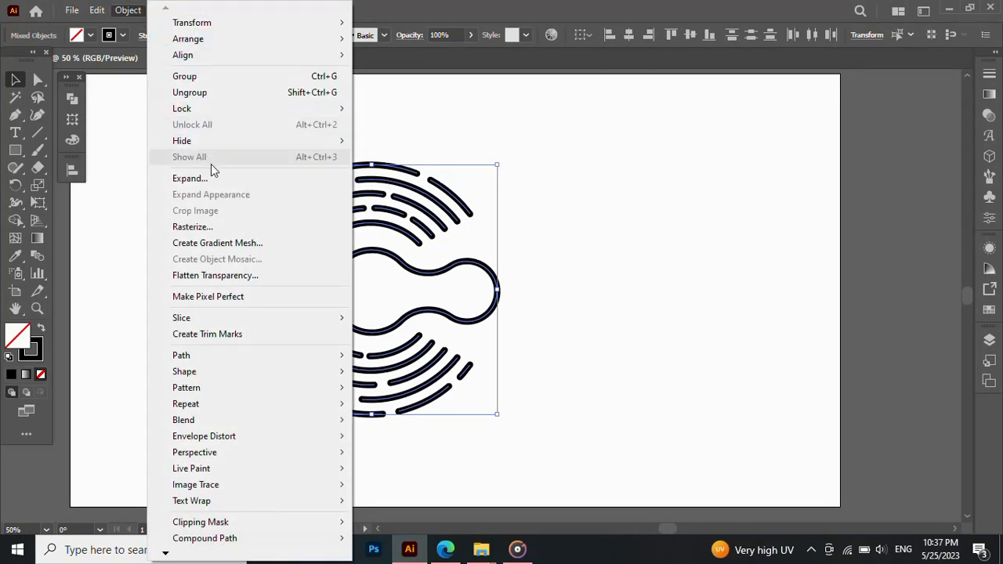
pyautogui.click(190, 178)
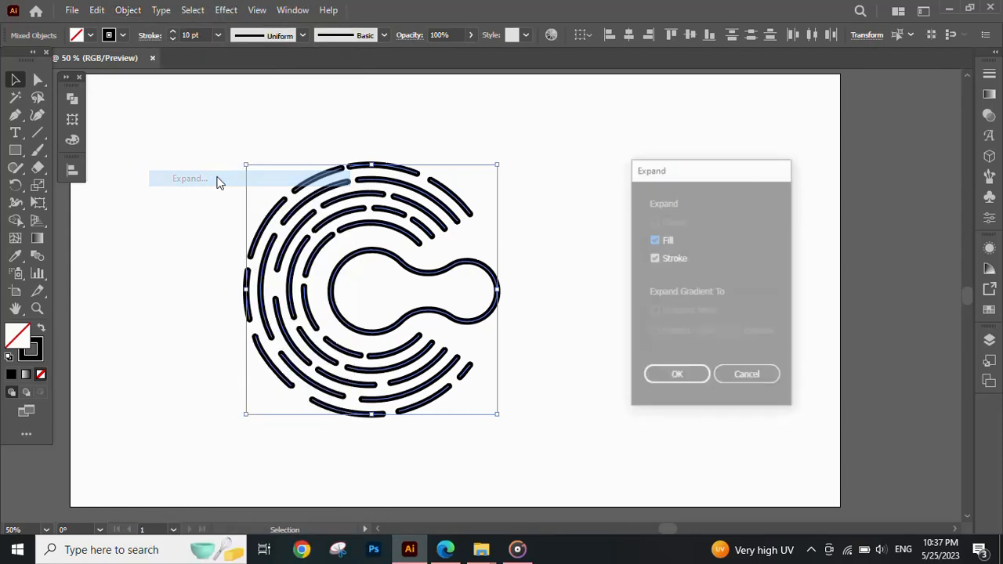
pyautogui.click(676, 377)
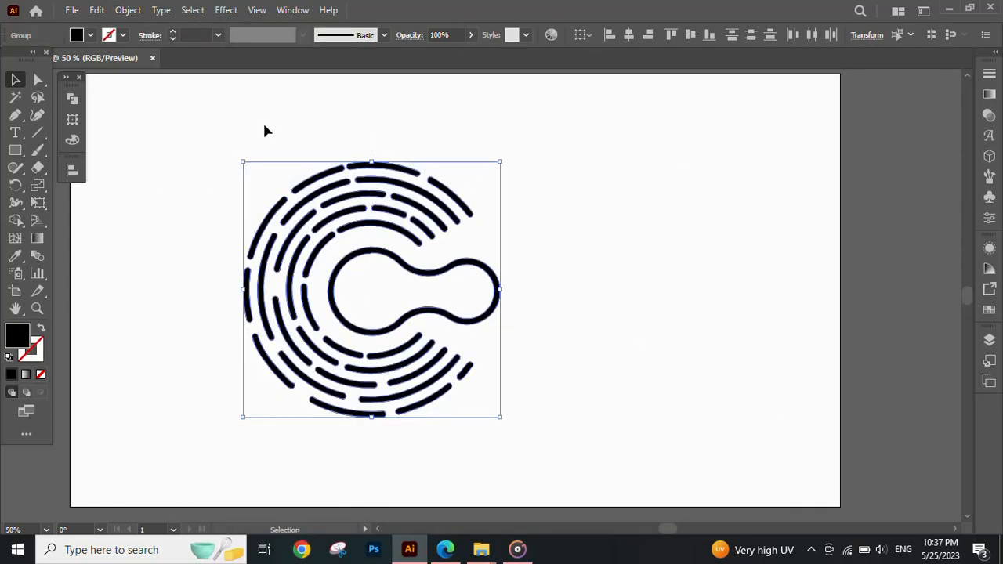
pyautogui.click(568, 320)
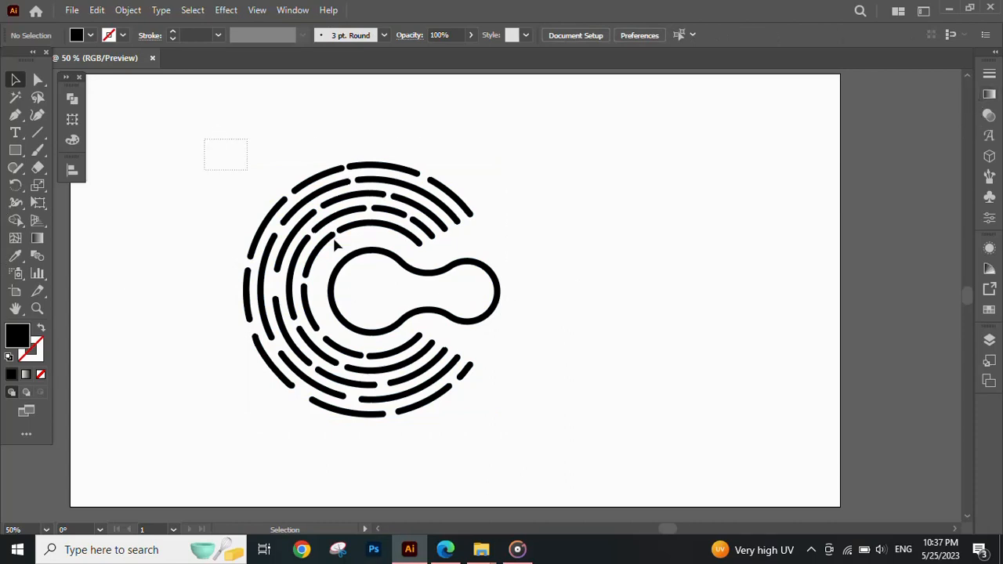
# Step: Apply the white-to-black linear gradient to the expanded dumbbell outline
pyautogui.moveTo(335, 245); pyautogui.dragTo(472, 367)
pyautogui.click(589, 264)
pyautogui.click(498, 285)
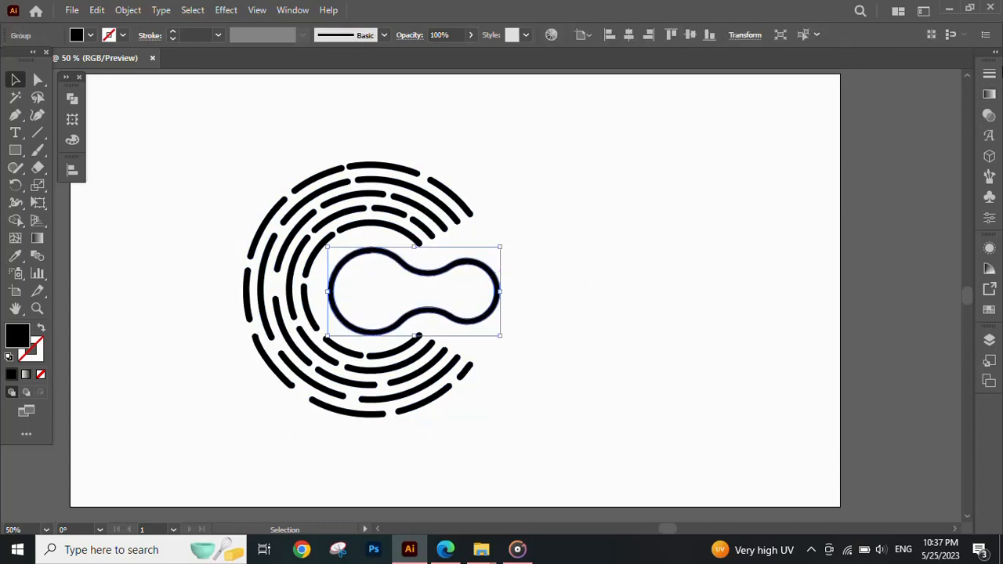
pyautogui.click(990, 97)
pyautogui.click(816, 100)
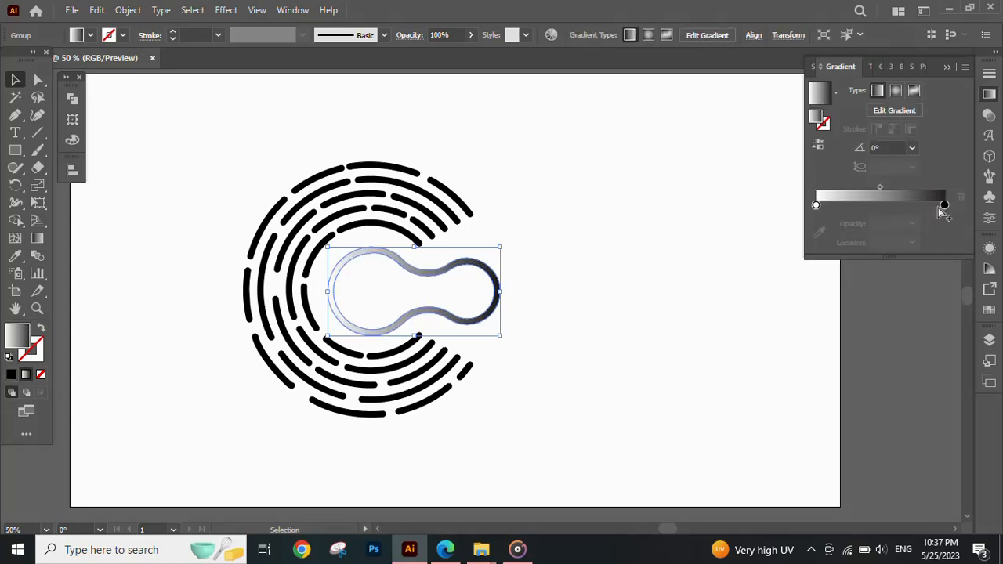
# Step: Try to color the gradient's black end stop with the magenta swatch
pyautogui.click(944, 205)
pyautogui.click(989, 309)
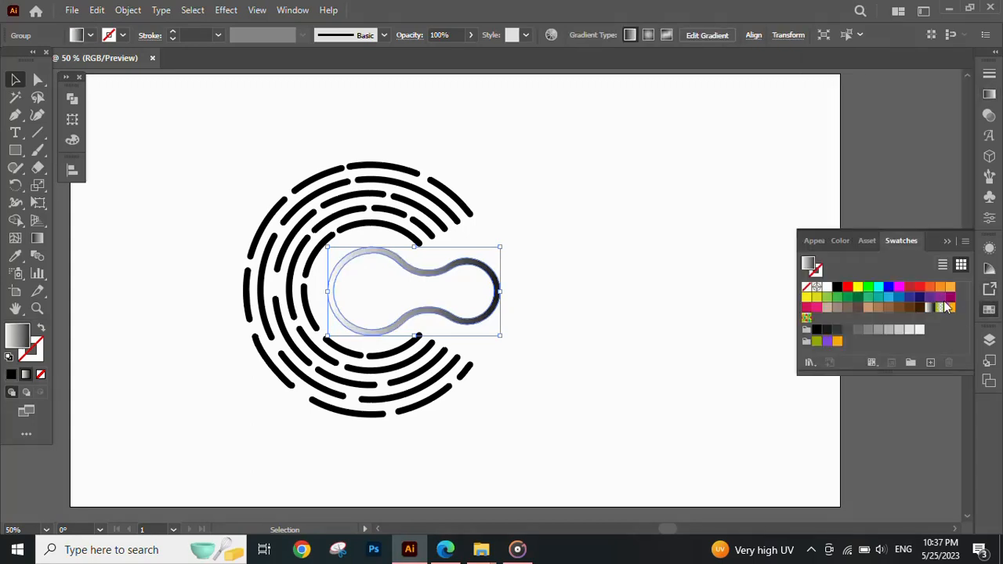
pyautogui.click(899, 287)
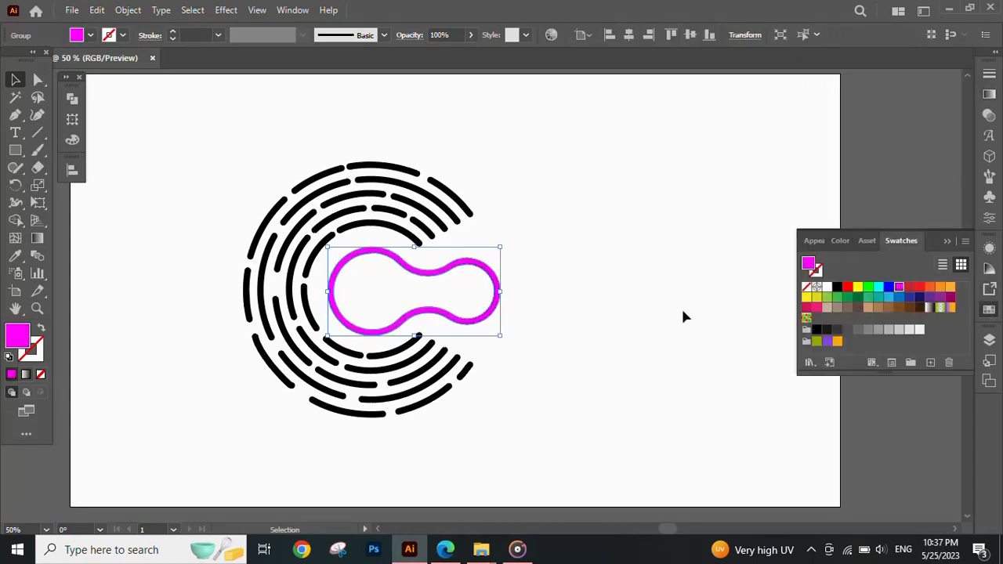
# Step: Reapply the white-to-black gradient to the dumbbell outline and recolor its black end stop with the magenta swatch
pyautogui.click(990, 94)
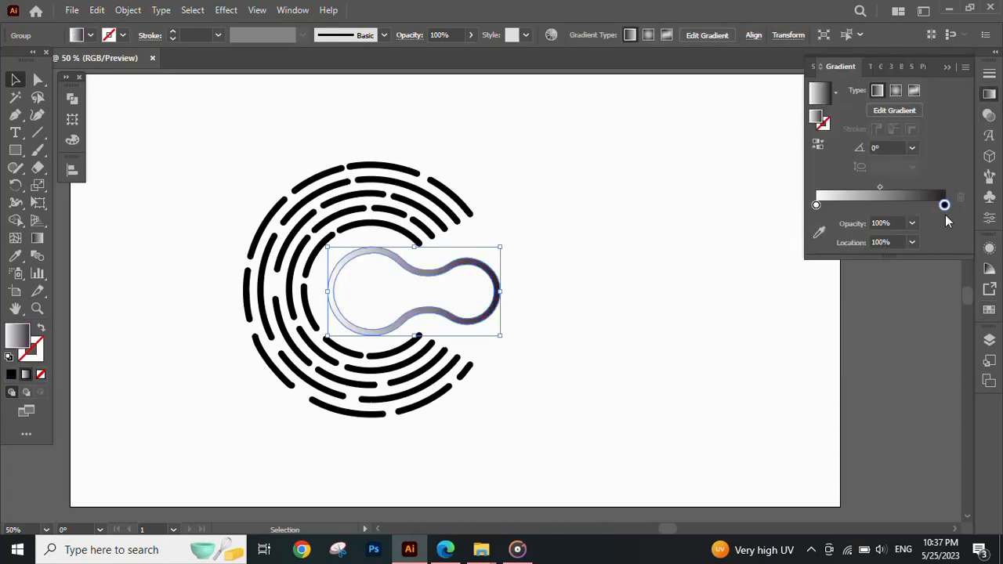
pyautogui.click(819, 233)
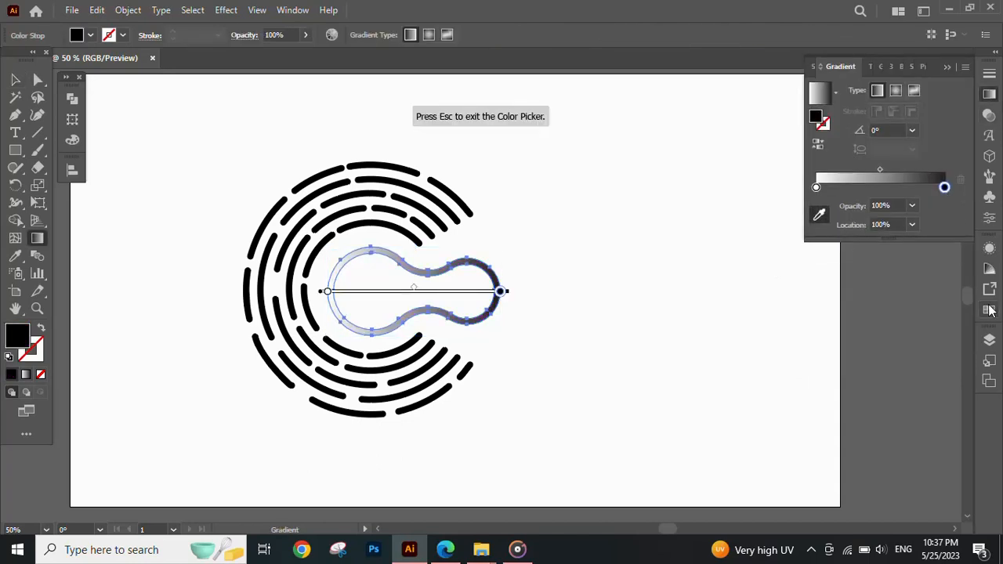
pyautogui.click(989, 310)
pyautogui.click(898, 287)
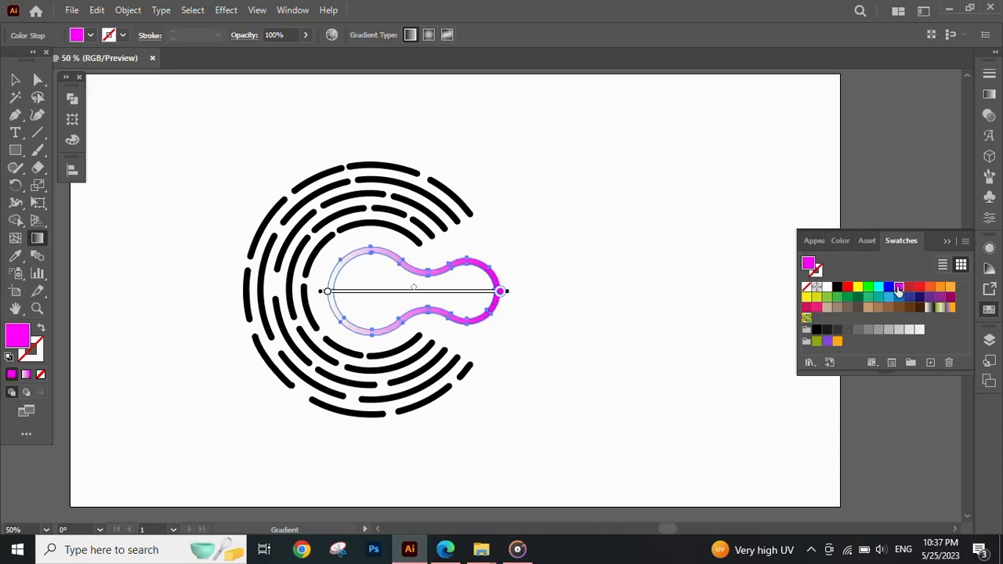
# Step: Recolor the white start stop of the dumbbell outline's gradient with the blue swatch
pyautogui.click(989, 95)
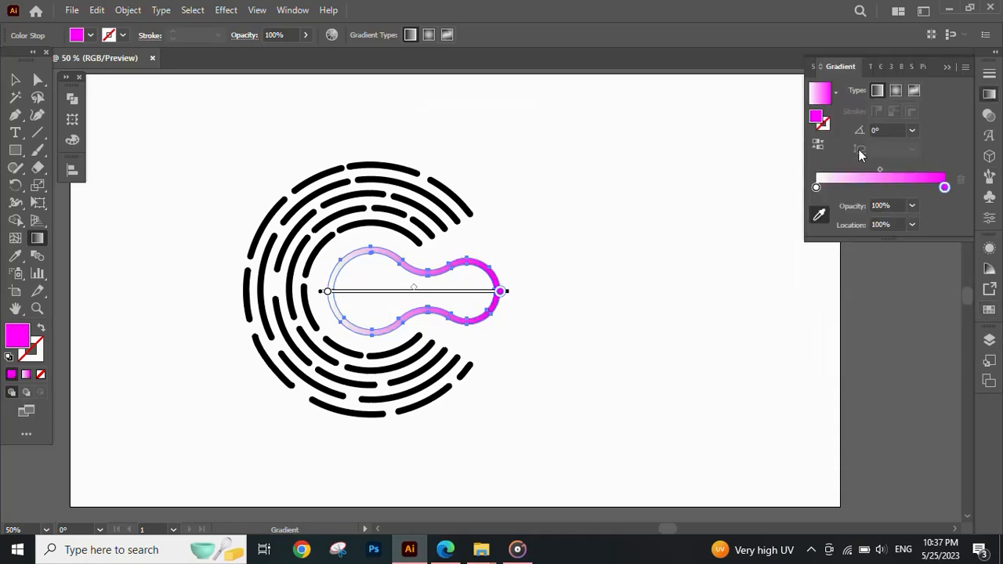
pyautogui.click(815, 188)
pyautogui.click(989, 309)
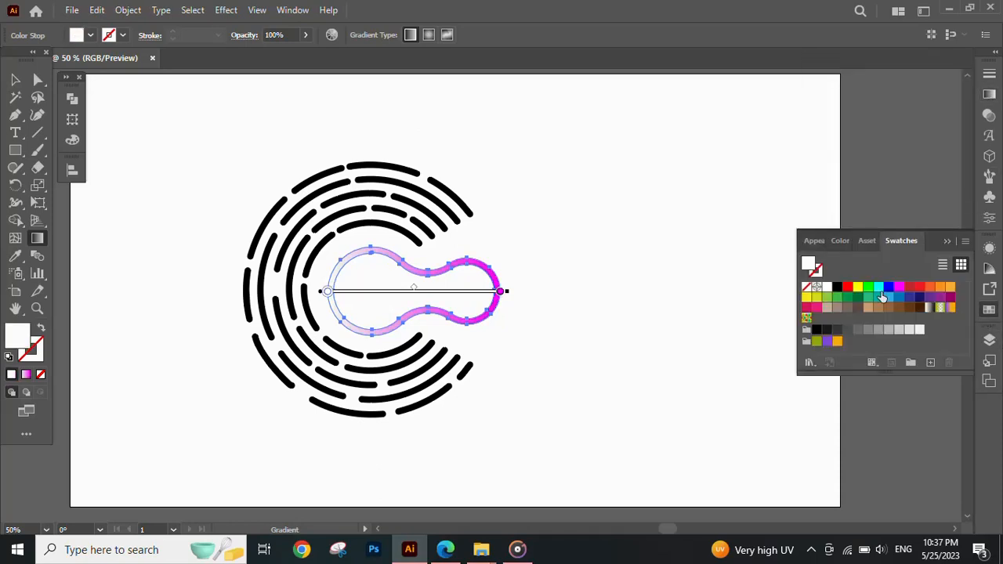
pyautogui.click(888, 287)
pyautogui.press('v')
# Step: Apply the blue-to-magenta gradient to all the arcs and the dumbbell outline together
pyautogui.click(250, 154)
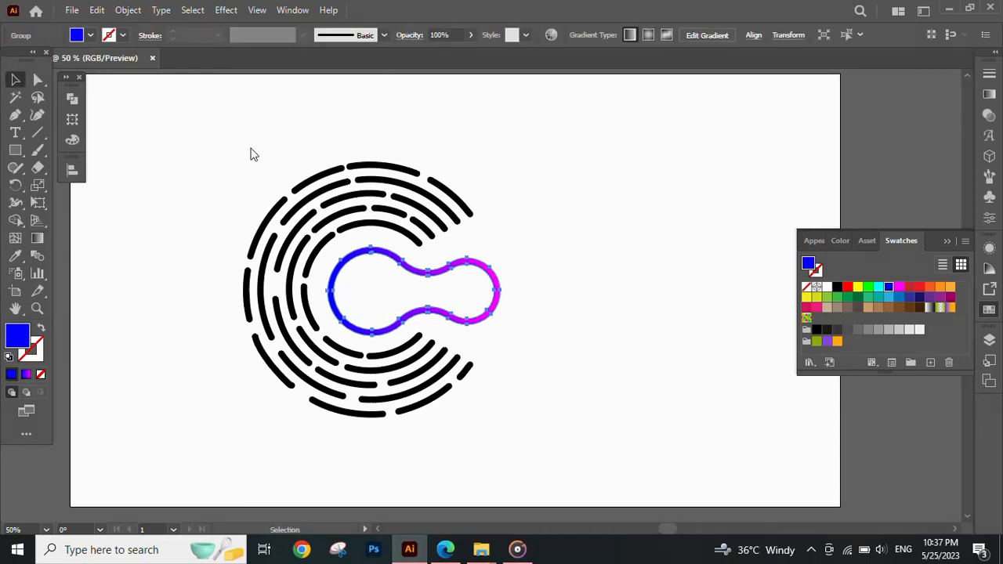
pyautogui.moveTo(462, 422); pyautogui.dragTo(479, 435)
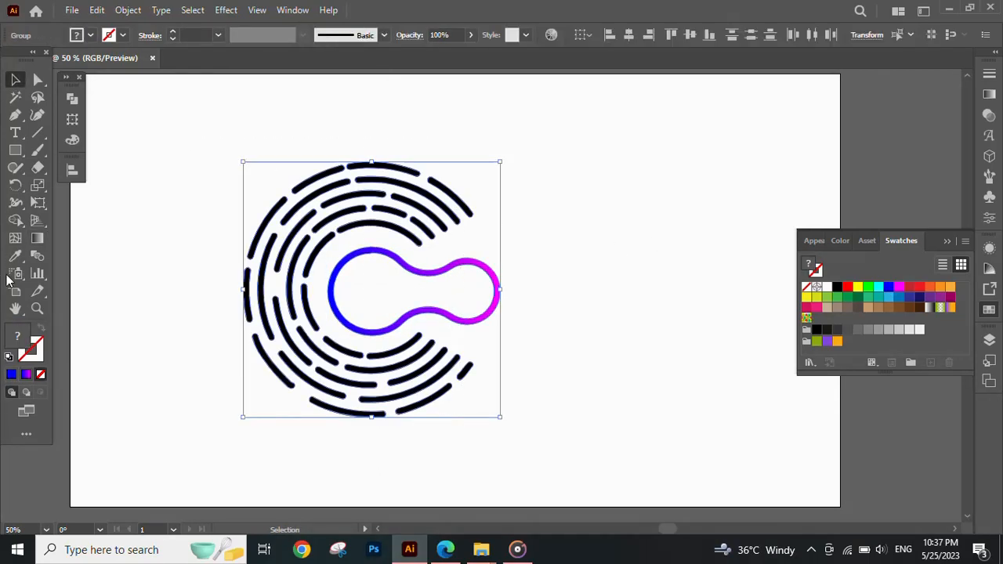
pyautogui.click(27, 375)
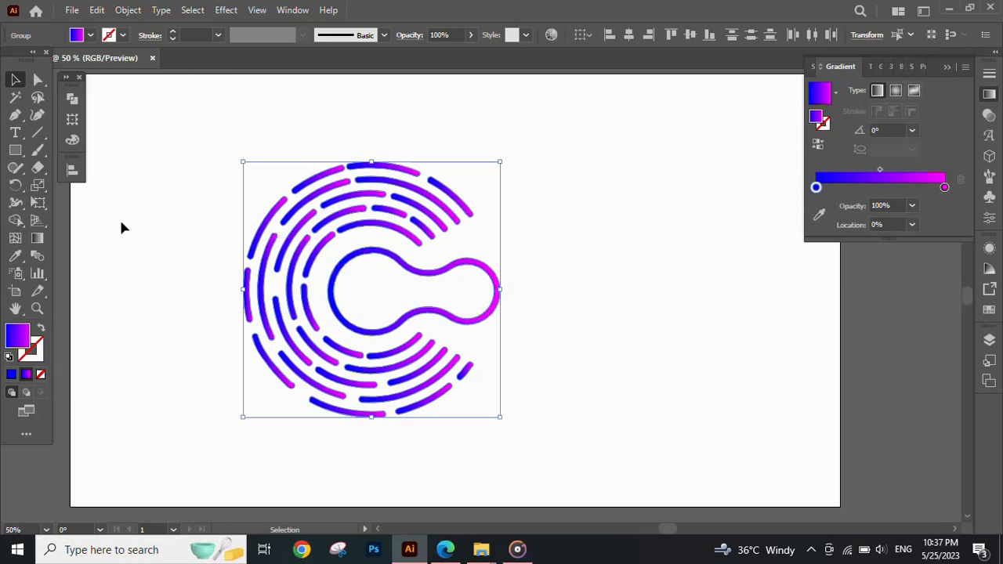
# Step: Redraw the gradient as one horizontal sweep across the whole logo, with blue at its right side and magenta at its left, and deselect
pyautogui.click(37, 238)
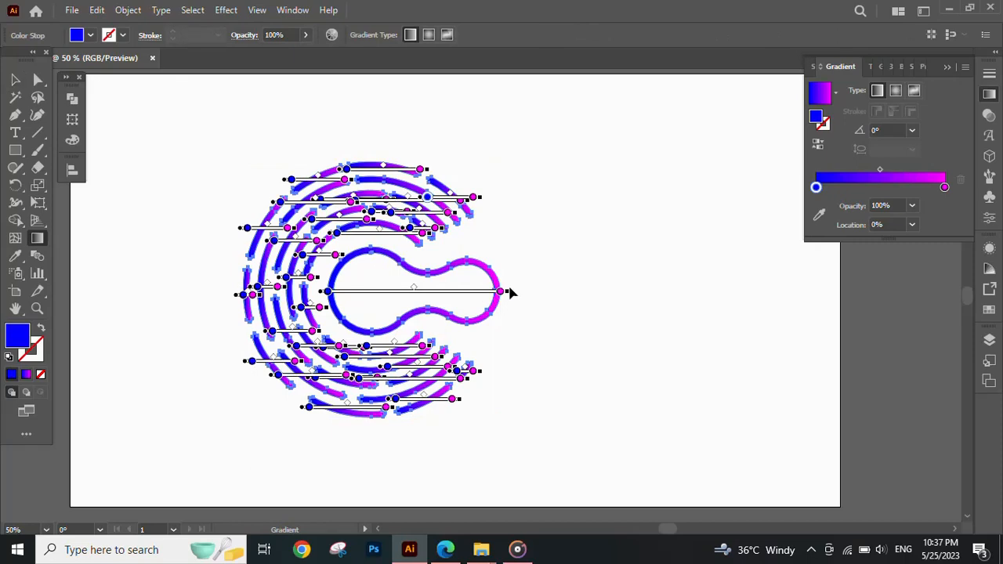
pyautogui.moveTo(522, 292)
pyautogui.mouseDown()
pyautogui.moveTo(236, 291)
pyautogui.moveTo(314, 283)
pyautogui.moveTo(479, 292)
pyautogui.moveTo(331, 292)
pyautogui.mouseUp()
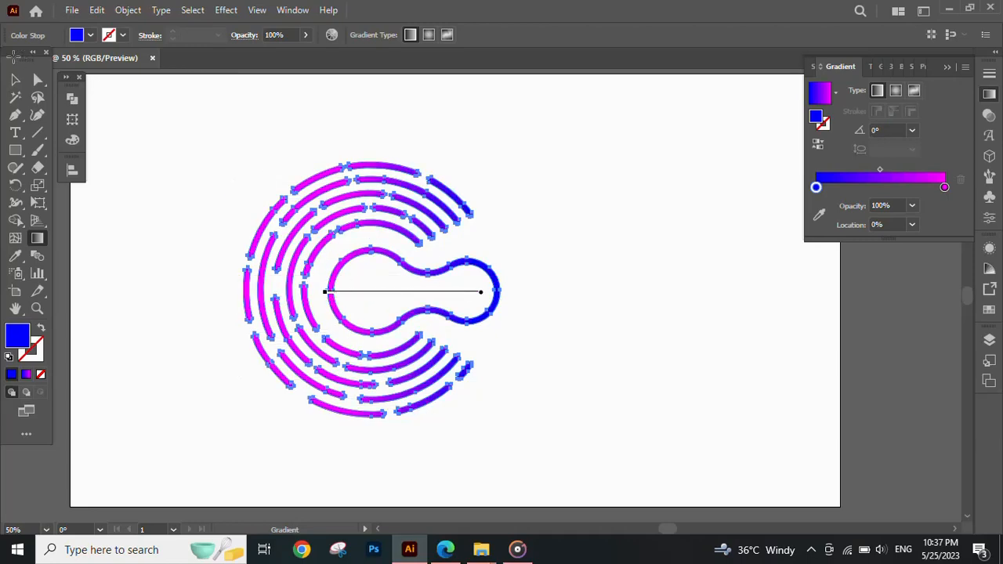
pyautogui.press('v')
pyautogui.click(548, 269)
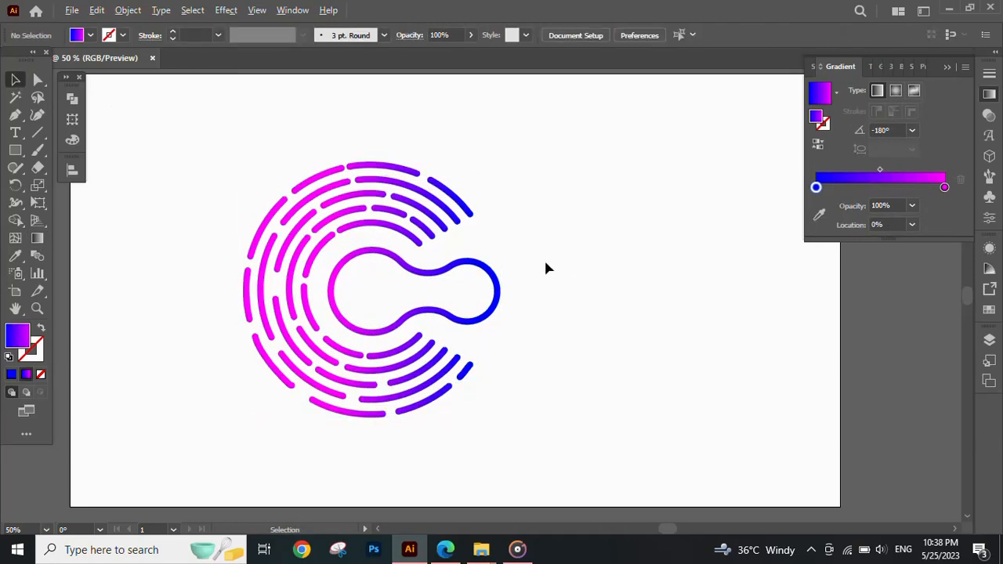
pyautogui.scroll(-1, 544, 261)
pyautogui.scroll(1, 536, 259)
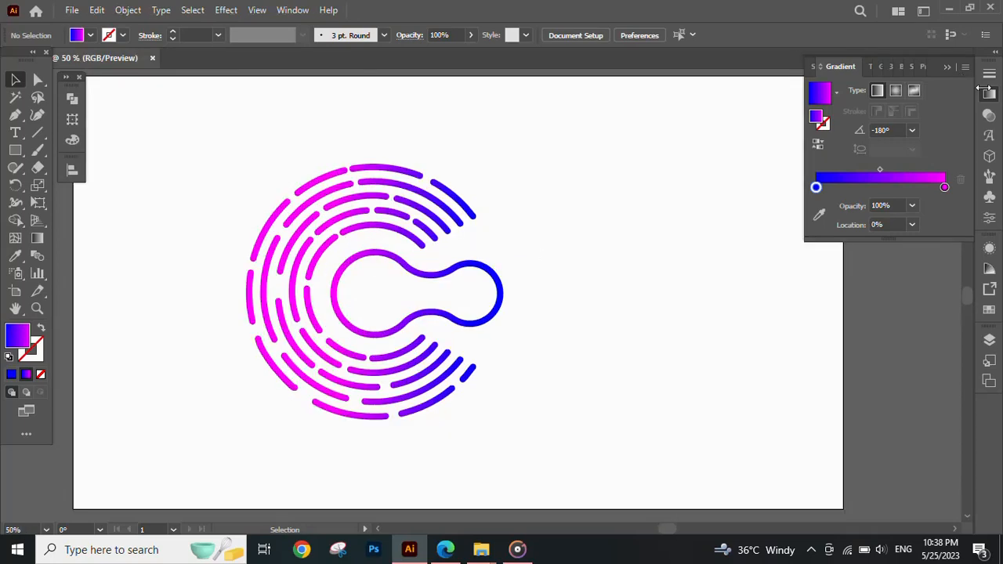
pyautogui.click(989, 115)
pyautogui.click(989, 339)
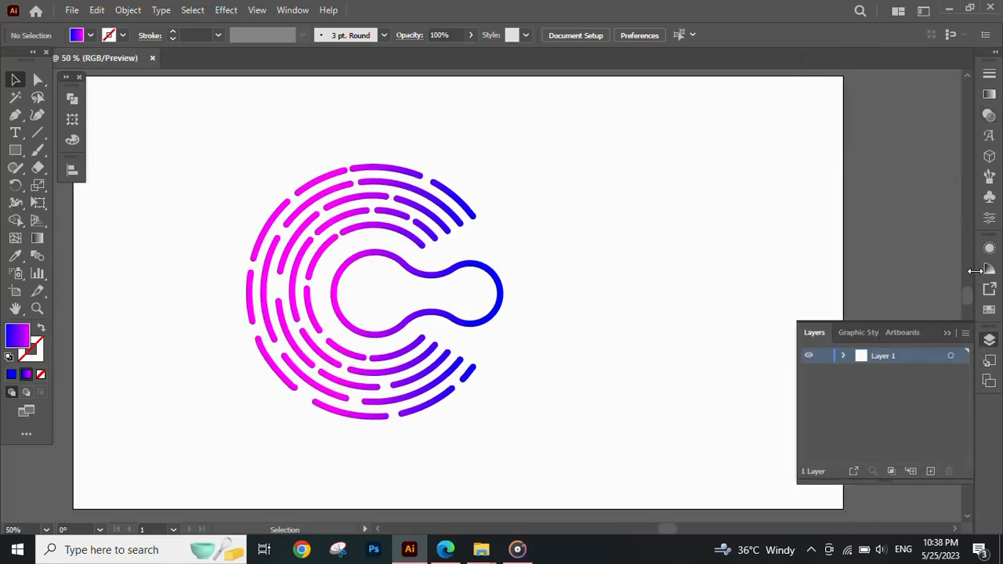
pyautogui.click(948, 334)
# Step: Move the whole logo right toward the centre of the artboard and deselect it
pyautogui.moveTo(595, 334); pyautogui.dragTo(634, 341)
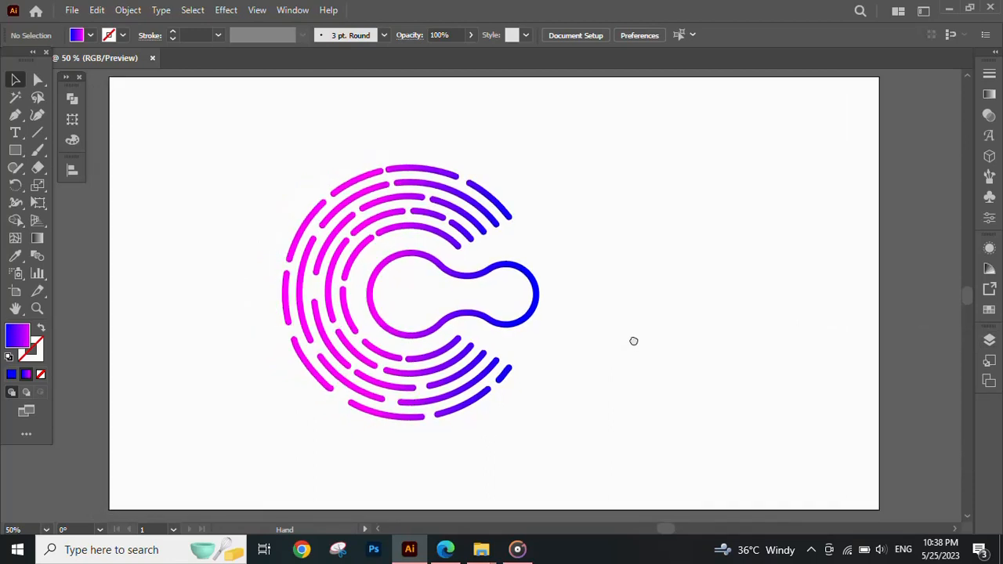
pyautogui.click(418, 184)
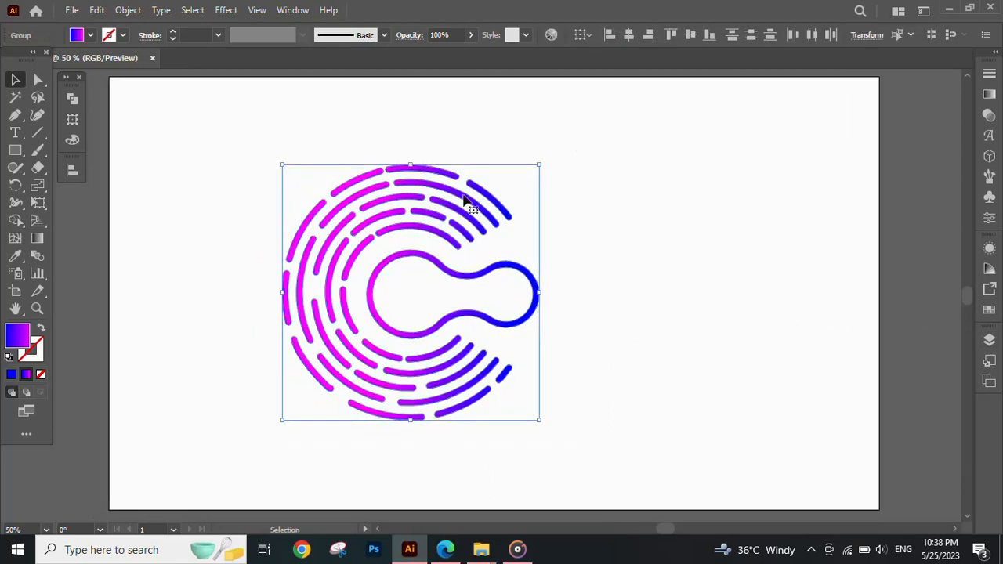
pyautogui.moveTo(493, 201); pyautogui.dragTo(561, 191)
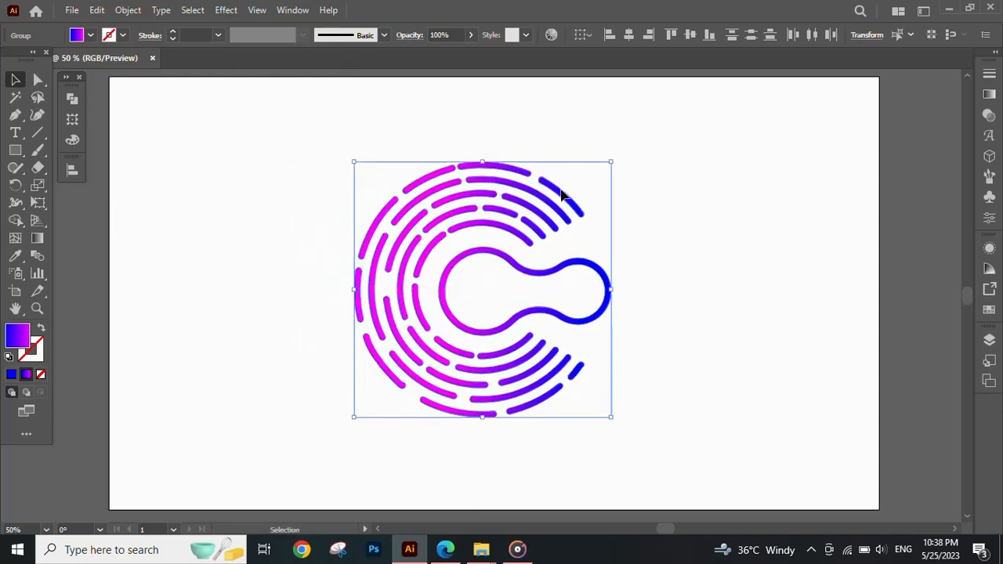
pyautogui.click(689, 289)
# Step: Enlarge the whole logo slightly in proportion from its left edge, nudge it down a little, and deselect it
pyautogui.click(583, 375)
pyautogui.moveTo(615, 293); pyautogui.dragTo(620, 292)
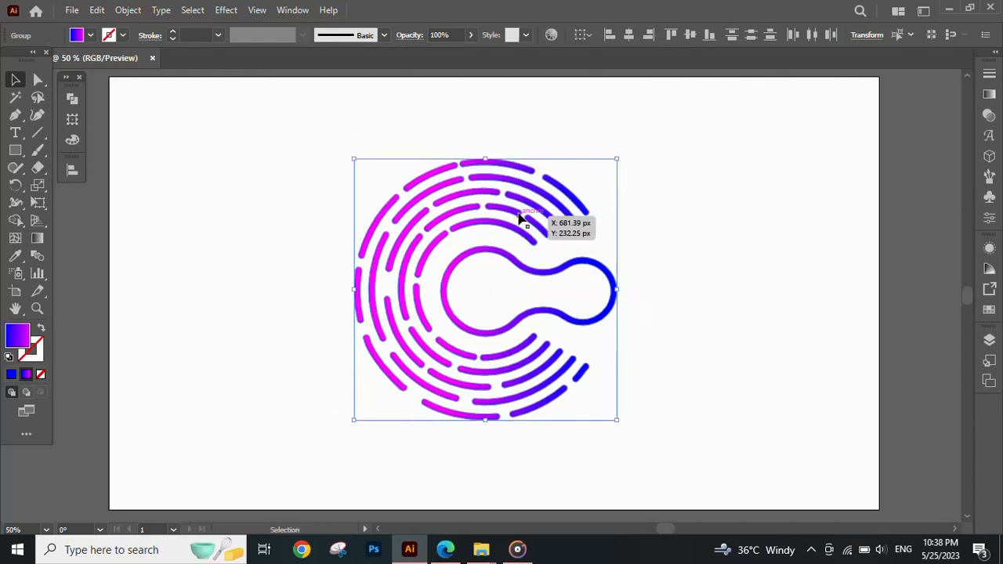
pyautogui.moveTo(523, 205); pyautogui.dragTo(522, 208)
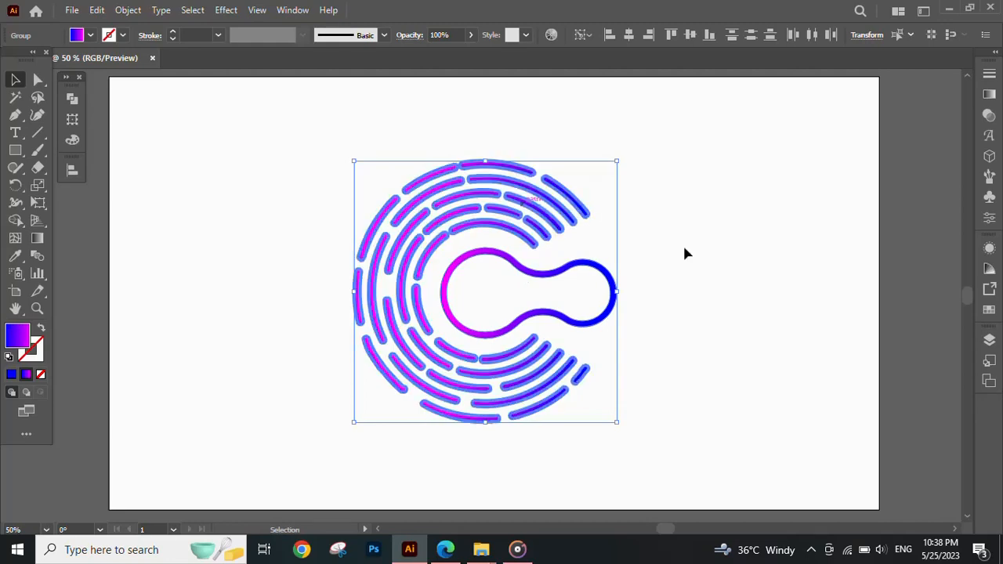
pyautogui.click(707, 266)
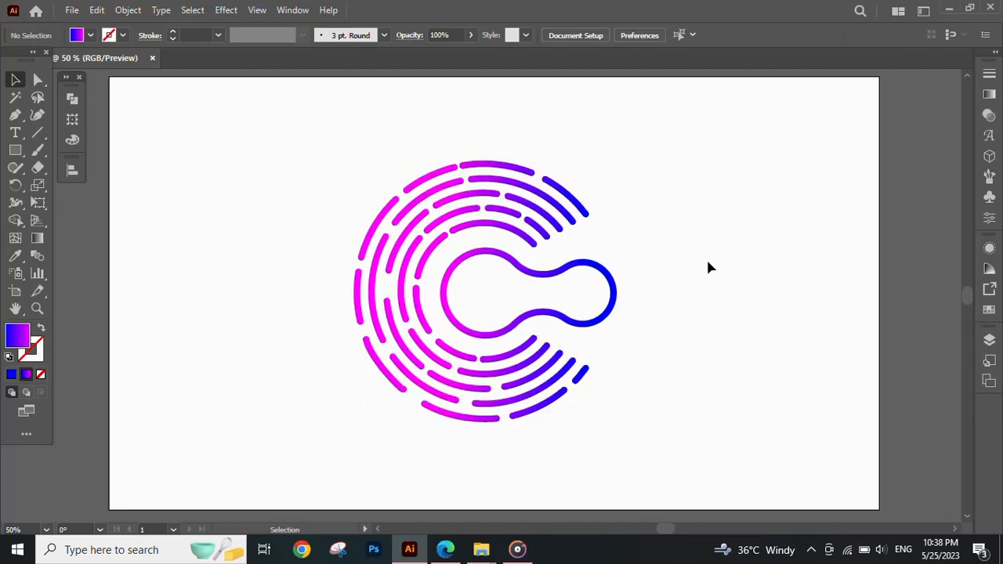